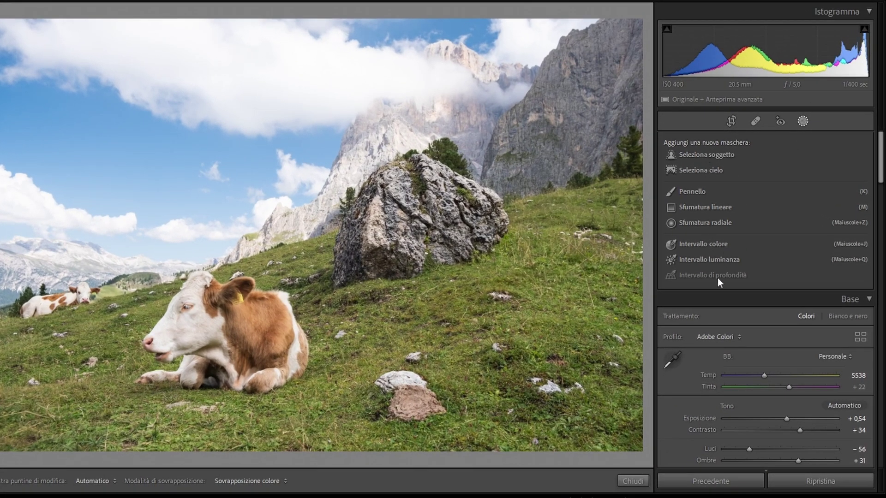
Step: Start a new Pennello (brush) mask on the resting-cow photo
{"action": "left_click", "coordinate": [694, 190]}
Step: Paint a brush mask over the resting cow, checking the mask type and options menus
{"action": "mouse_move", "coordinate": [164, 355]}
{"action": "left_mouse_down"}
{"action": "mouse_move", "coordinate": [188, 316]}
{"action": "mouse_move", "coordinate": [257, 316]}
{"action": "mouse_move", "coordinate": [221, 372]}
{"action": "mouse_move", "coordinate": [185, 369]}
{"action": "mouse_move", "coordinate": [197, 300]}
{"action": "mouse_move", "coordinate": [178, 362]}
{"action": "mouse_move", "coordinate": [283, 297]}
{"action": "left_mouse_up"}
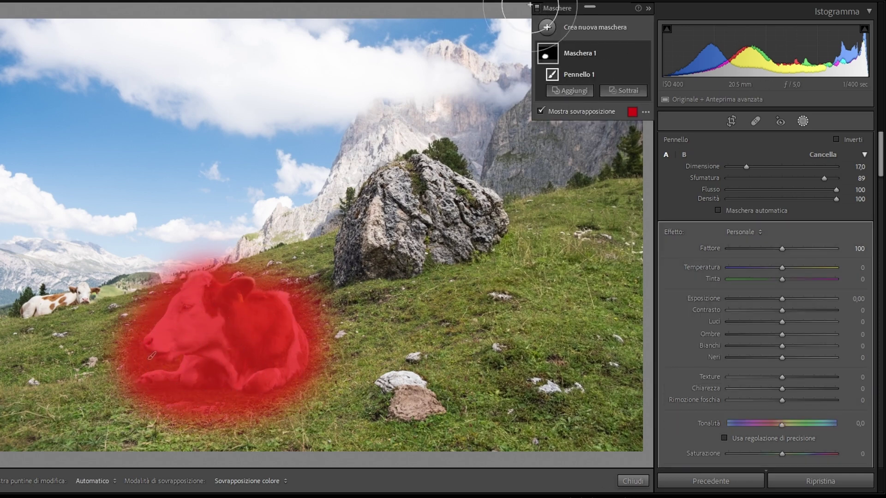
{"action": "left_click", "coordinate": [547, 29]}
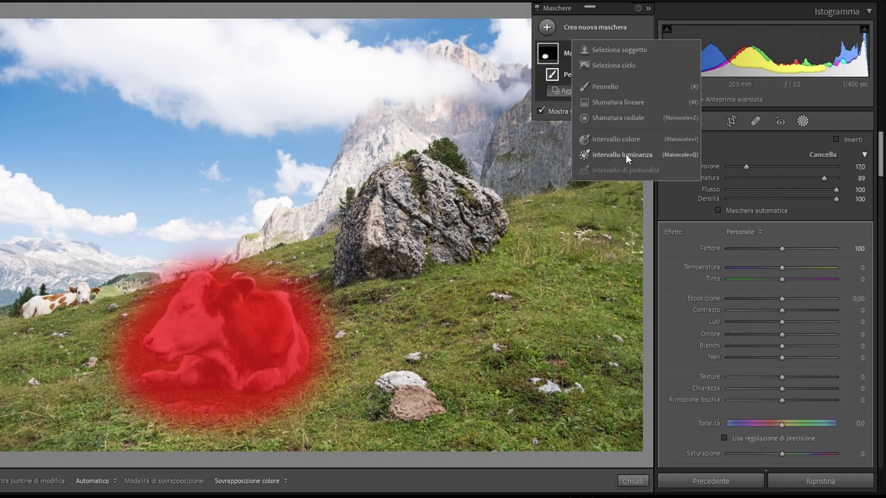
{"action": "left_click", "coordinate": [538, 94]}
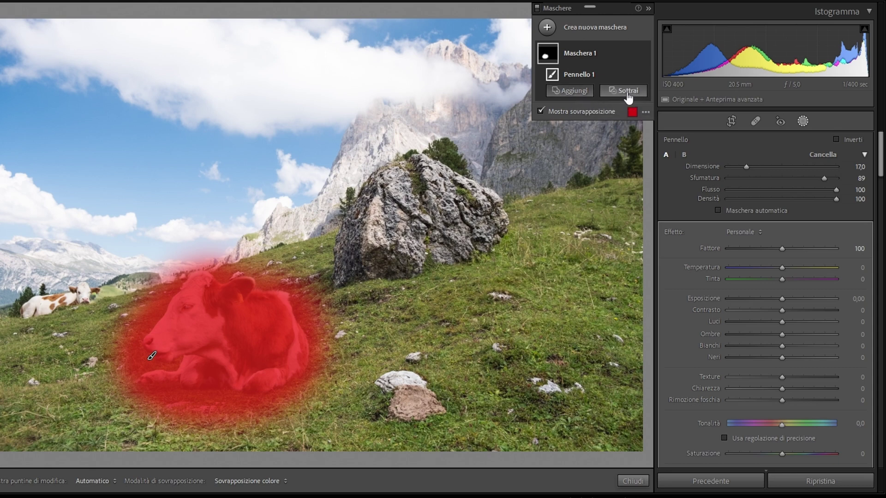
{"action": "mouse_move", "coordinate": [595, 53]}
{"action": "left_click", "coordinate": [635, 55]}
{"action": "mouse_move", "coordinate": [687, 109]}
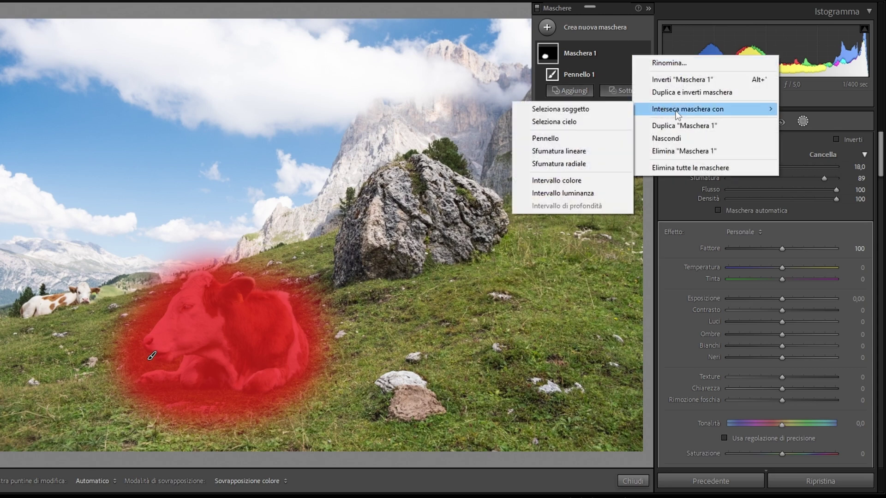
{"action": "key", "text": "Escape"}
{"action": "key", "text": "Escape"}
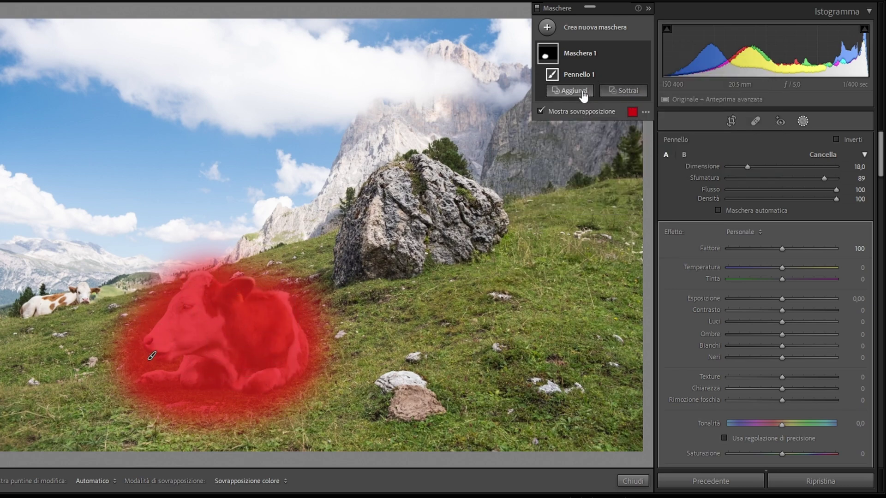
Step: Add a Sottrai brush for subtracting from the cow mask
{"action": "left_click", "coordinate": [568, 91]}
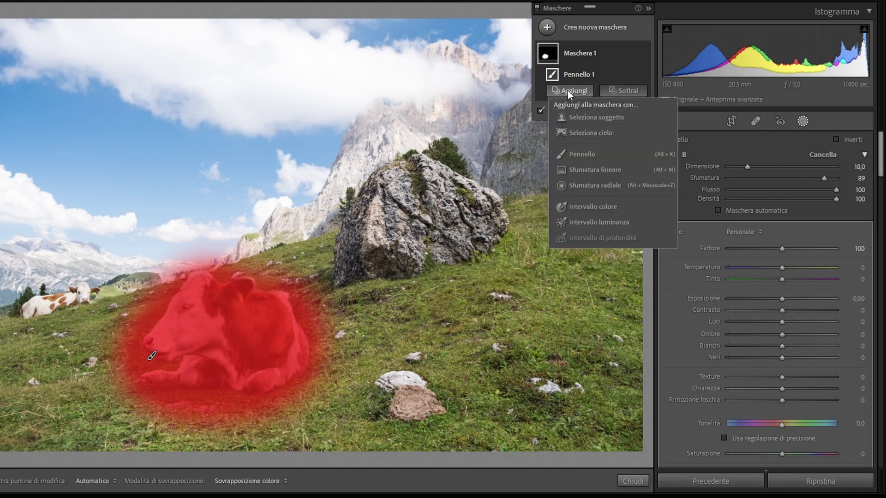
{"action": "left_click", "coordinate": [625, 92]}
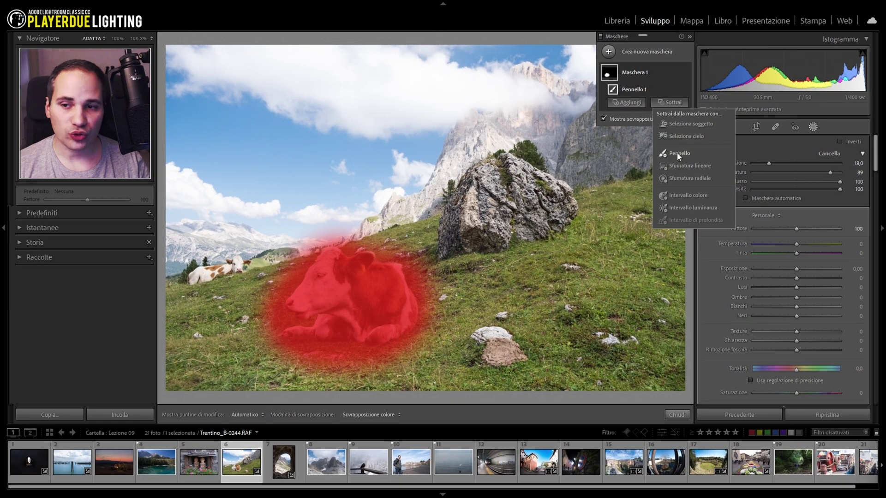
{"action": "left_click", "coordinate": [676, 153]}
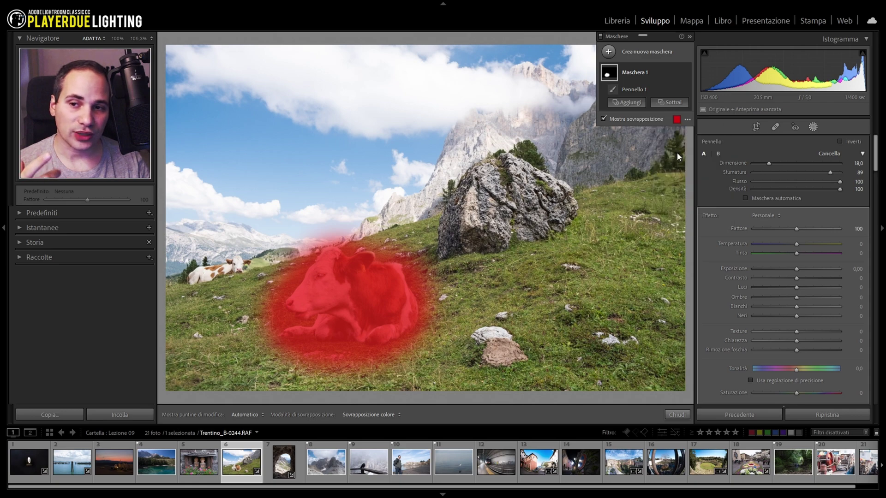
Step: Erase mask spill along the cow's edge and add a radial area over the distant cow
{"action": "mouse_move", "coordinate": [382, 243]}
{"action": "left_mouse_down"}
{"action": "mouse_move", "coordinate": [337, 356]}
{"action": "mouse_move", "coordinate": [377, 235]}
{"action": "left_mouse_up"}
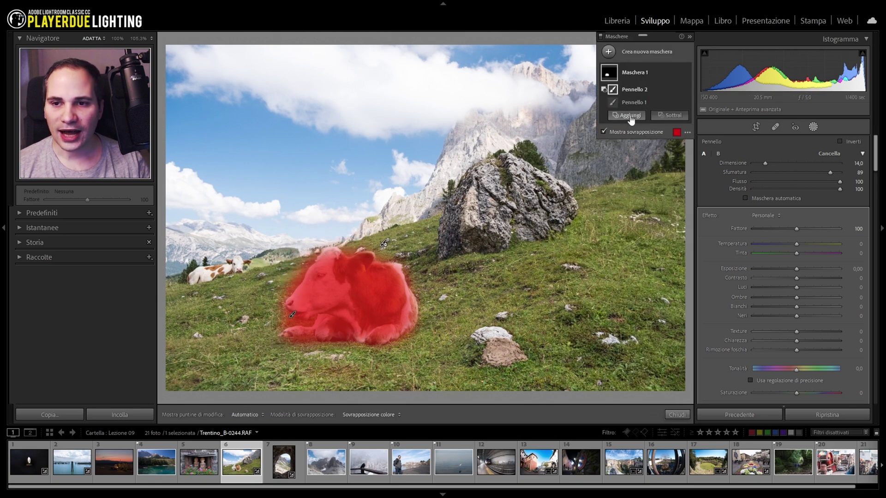
{"action": "left_click", "coordinate": [630, 116]}
{"action": "left_click", "coordinate": [645, 192]}
{"action": "mouse_move", "coordinate": [217, 270]}
{"action": "left_mouse_down"}
{"action": "mouse_move", "coordinate": [261, 298]}
{"action": "mouse_move", "coordinate": [265, 272]}
{"action": "left_mouse_up"}
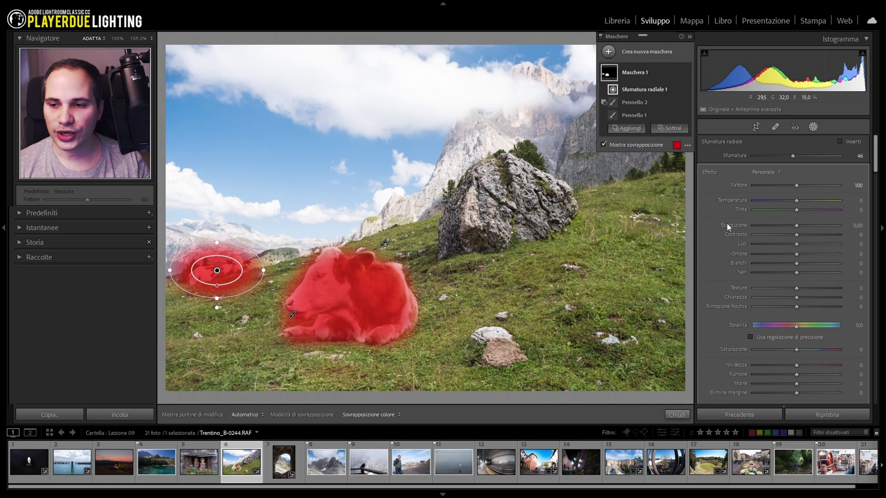
Step: Hide the overlay, set the cow mask's exposure to 0,47, and move to the bird photo
{"action": "key", "text": "o"}
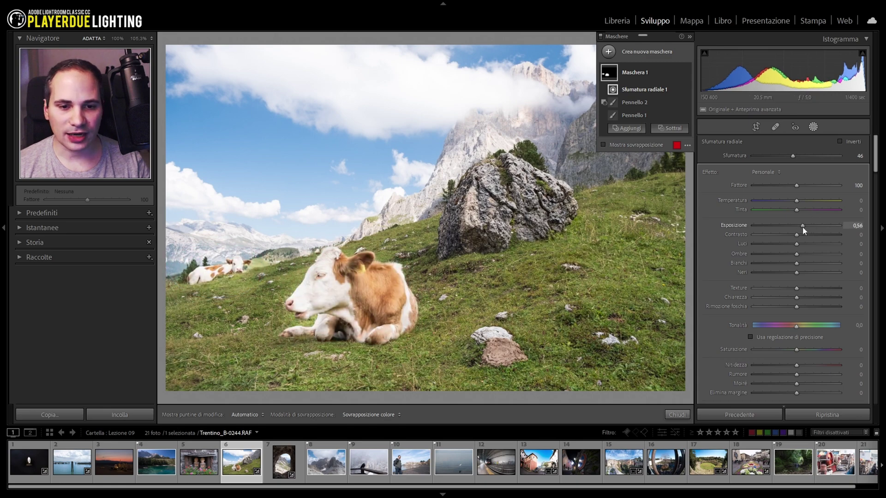
{"action": "left_click", "coordinate": [801, 227]}
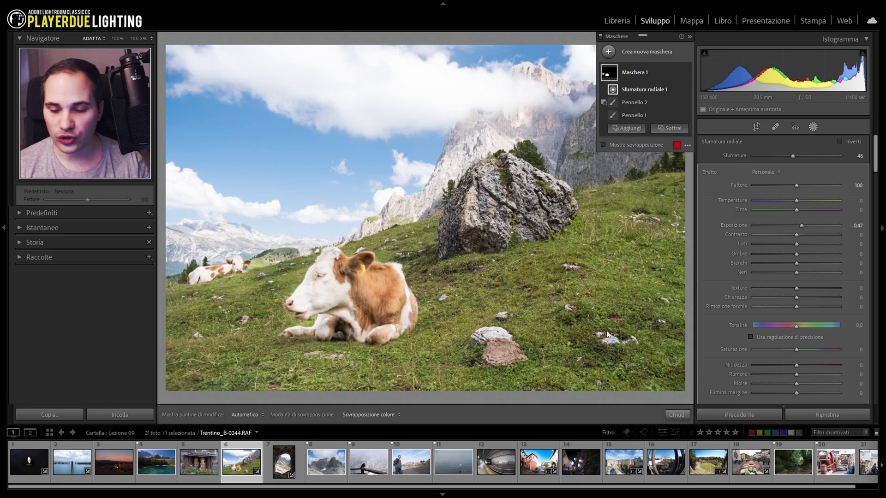
{"action": "left_click", "coordinate": [364, 470]}
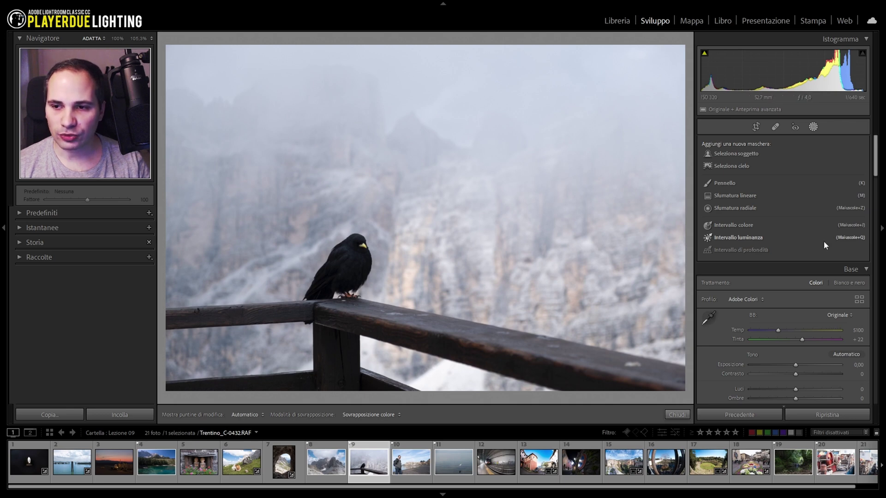
Step: In Base, set Esposizione +0,13, Temp 4615, Contrasto +19 and Chiarezza +7 on the bird photo
{"action": "scroll", "coordinate": [793, 313], "scroll_direction": "down", "scroll_amount": 3}
{"action": "left_click_drag", "start_coordinate": [795, 289], "coordinate": [796, 289]}
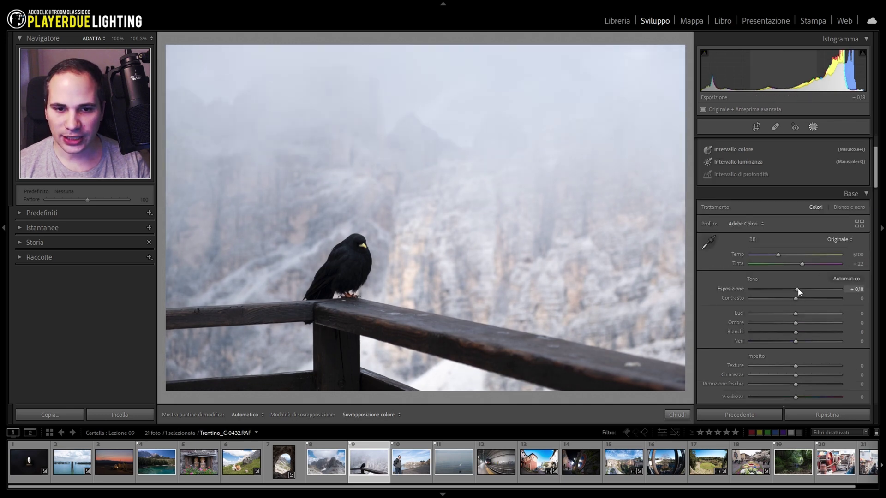
{"action": "left_click_drag", "start_coordinate": [777, 254], "coordinate": [776, 254]}
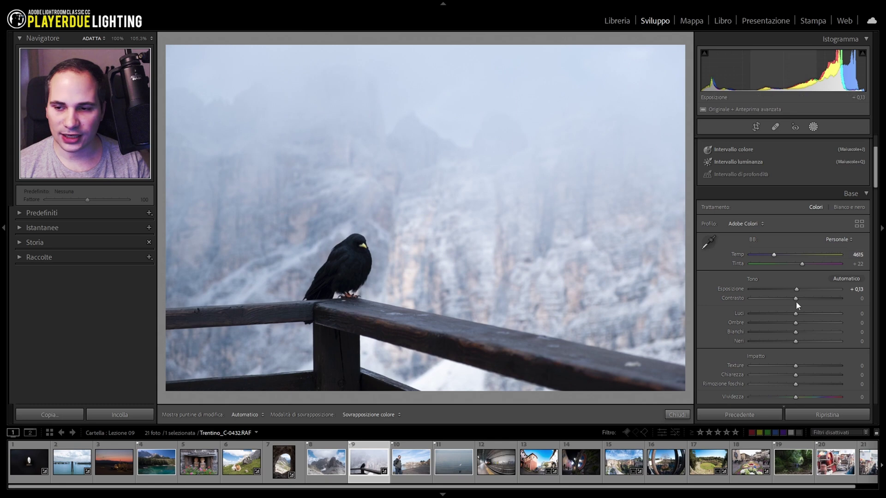
{"action": "left_click_drag", "start_coordinate": [802, 298], "coordinate": [805, 296]}
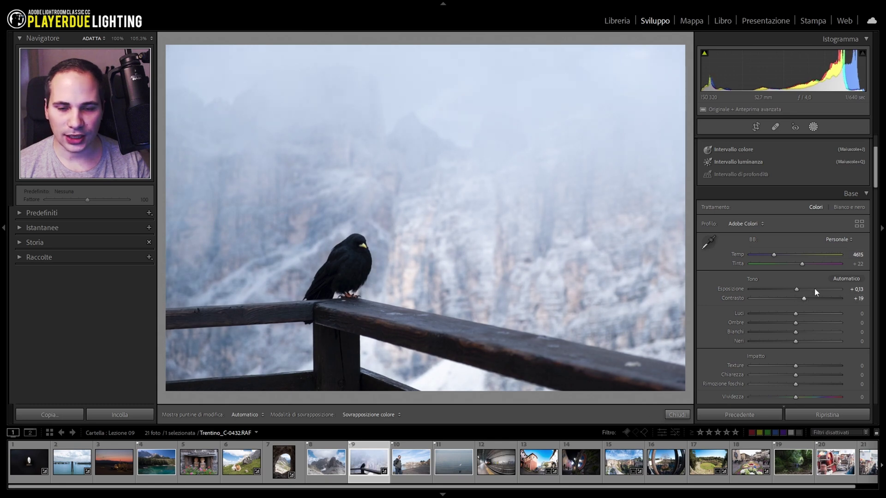
{"action": "scroll", "coordinate": [814, 289], "scroll_direction": "down", "scroll_amount": 3}
{"action": "left_click_drag", "start_coordinate": [796, 301], "coordinate": [799, 300]}
{"action": "scroll", "coordinate": [735, 295], "scroll_direction": "up", "scroll_amount": 5}
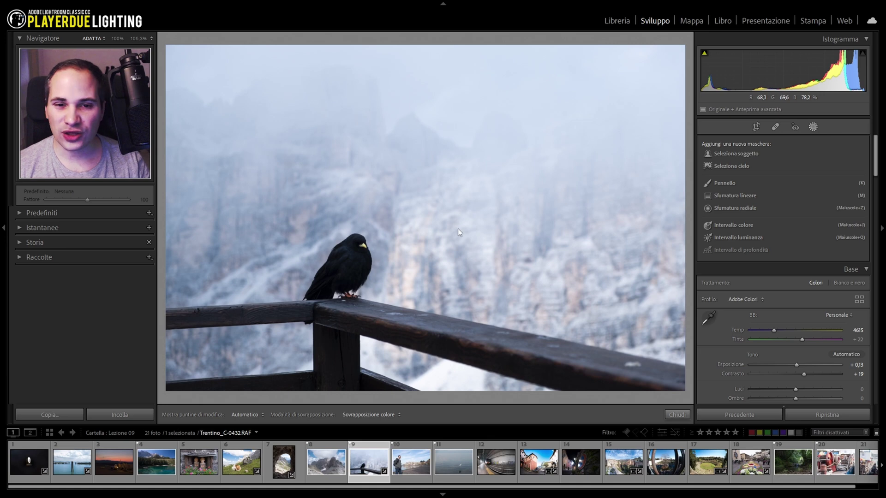
Step: Inspect the bird at 100% zoom, fit the view, then apply Seleziona soggetto
{"action": "left_click", "coordinate": [345, 254]}
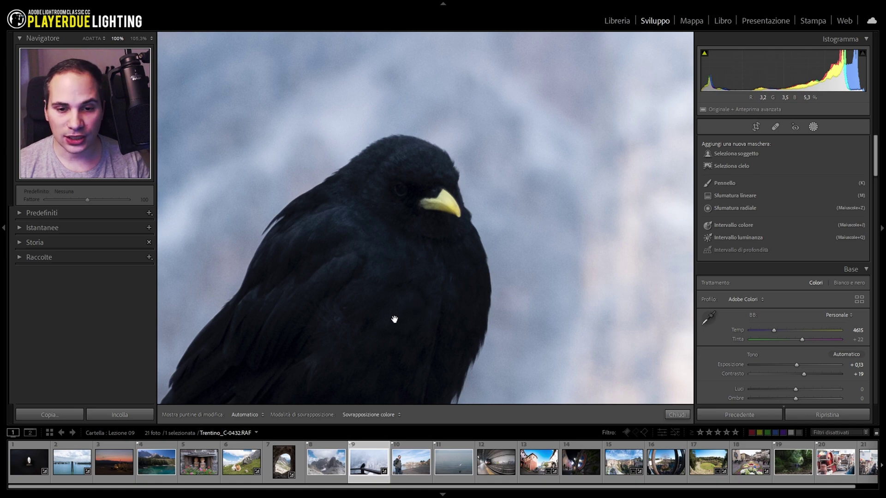
{"action": "left_click_drag", "start_coordinate": [402, 314], "coordinate": [404, 178]}
{"action": "mouse_move", "coordinate": [333, 259]}
{"action": "left_mouse_down"}
{"action": "mouse_move", "coordinate": [367, 271]}
{"action": "mouse_move", "coordinate": [352, 303]}
{"action": "left_mouse_up"}
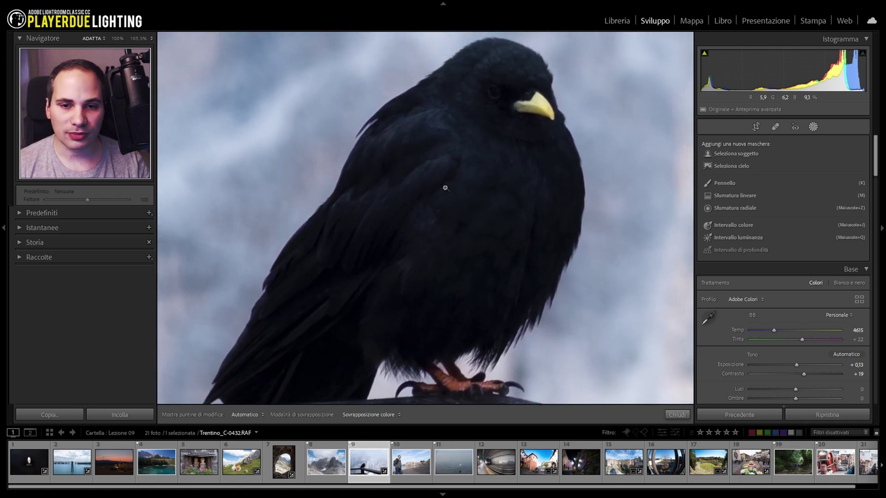
{"action": "left_click", "coordinate": [445, 187]}
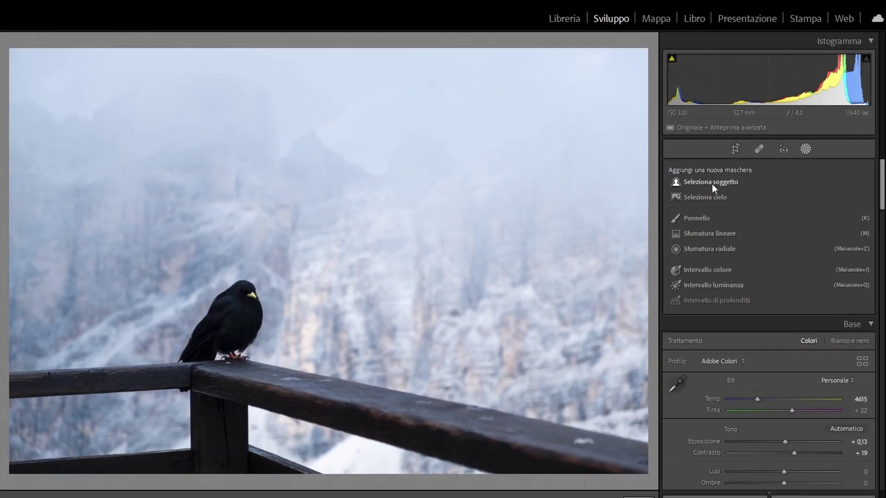
{"action": "left_click", "coordinate": [712, 183]}
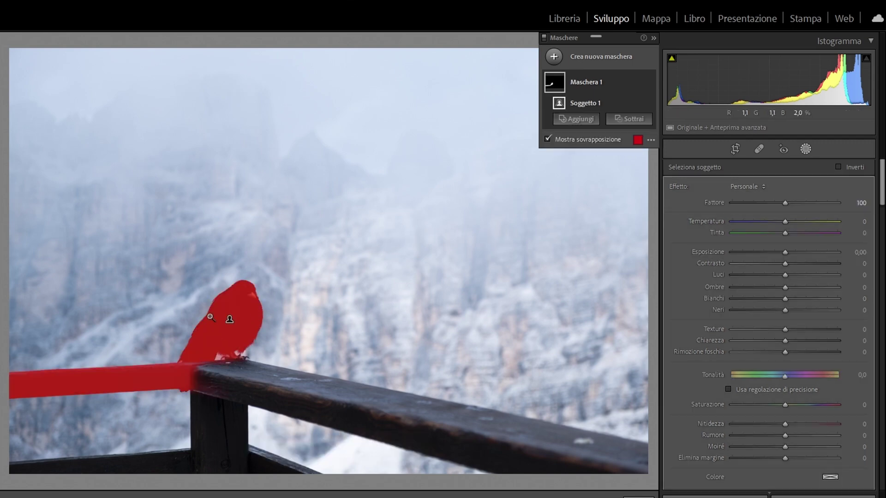
Step: Check the subject mask on the bird's head, feet and rail, then add a Sottrai brush
{"action": "left_click", "coordinate": [212, 325]}
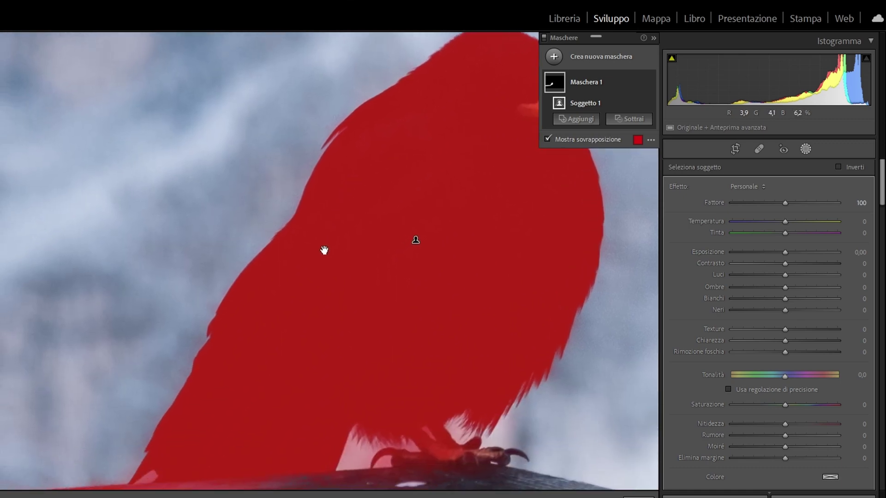
{"action": "left_click_drag", "start_coordinate": [423, 138], "coordinate": [284, 246]}
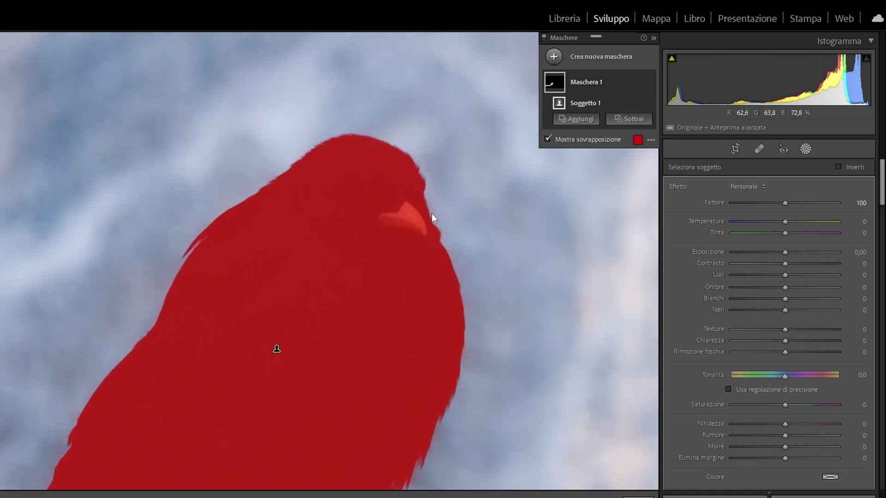
{"action": "left_click_drag", "start_coordinate": [461, 392], "coordinate": [271, 299]}
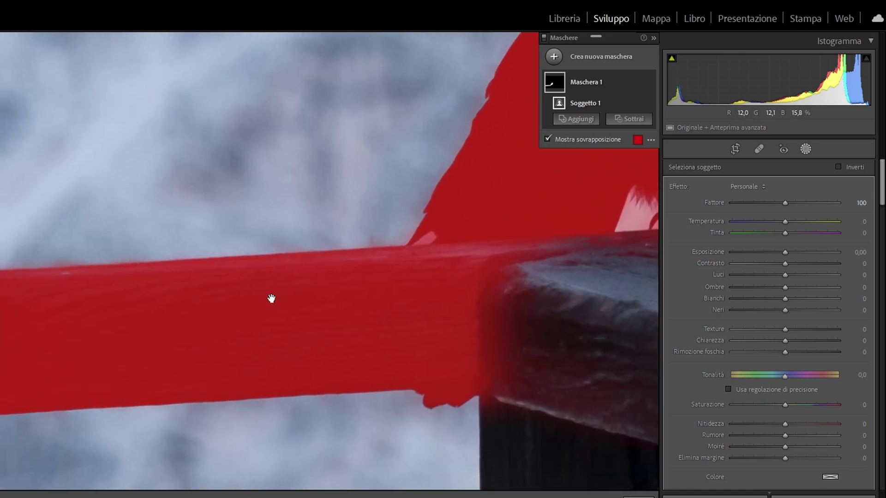
{"action": "left_click", "coordinate": [271, 298]}
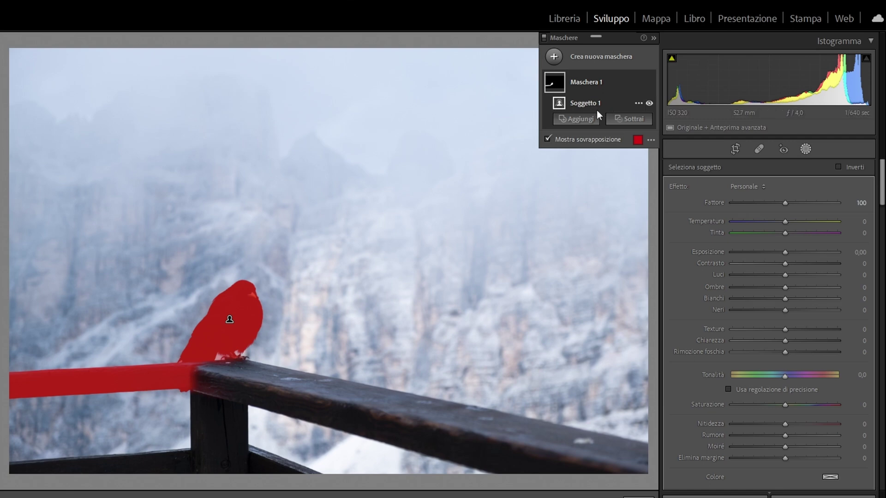
{"action": "left_click", "coordinate": [624, 119]}
{"action": "left_click", "coordinate": [634, 181]}
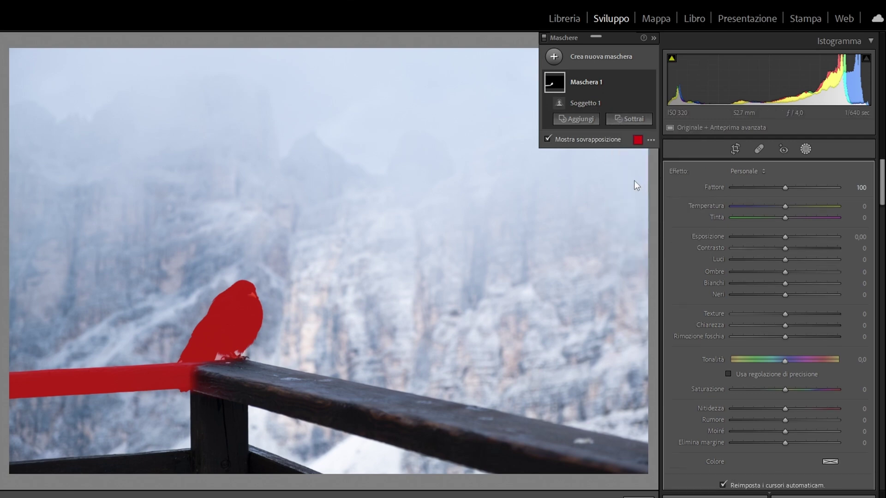
Step: Erase the subject mask from the railing, its lower edge and the post beneath the bird
{"action": "left_click", "coordinate": [30, 407]}
{"action": "left_click_drag", "start_coordinate": [34, 402], "coordinate": [367, 385]}
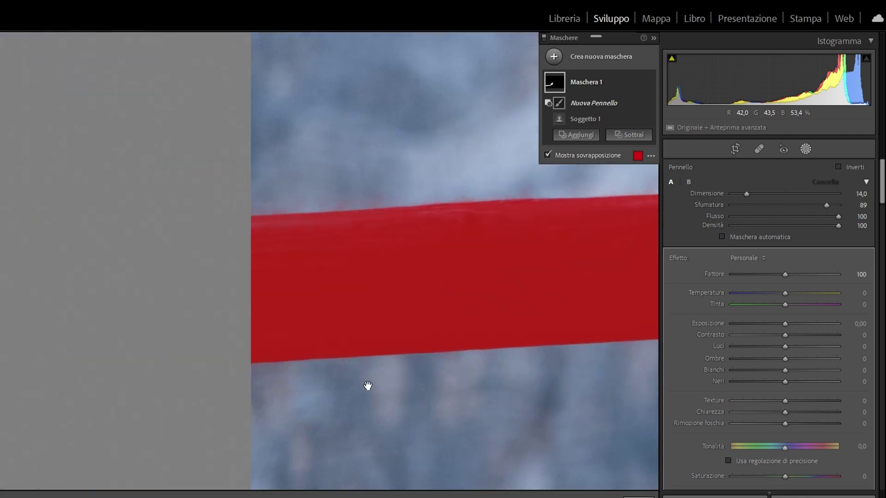
{"action": "scroll", "coordinate": [205, 355], "scroll_direction": "up", "scroll_amount": 2}
{"action": "scroll", "coordinate": [236, 359], "scroll_direction": "up", "scroll_amount": 5}
{"action": "mouse_move", "coordinate": [399, 267]}
{"action": "left_mouse_down"}
{"action": "mouse_move", "coordinate": [456, 237]}
{"action": "mouse_move", "coordinate": [397, 351]}
{"action": "mouse_move", "coordinate": [192, 316]}
{"action": "left_mouse_up"}
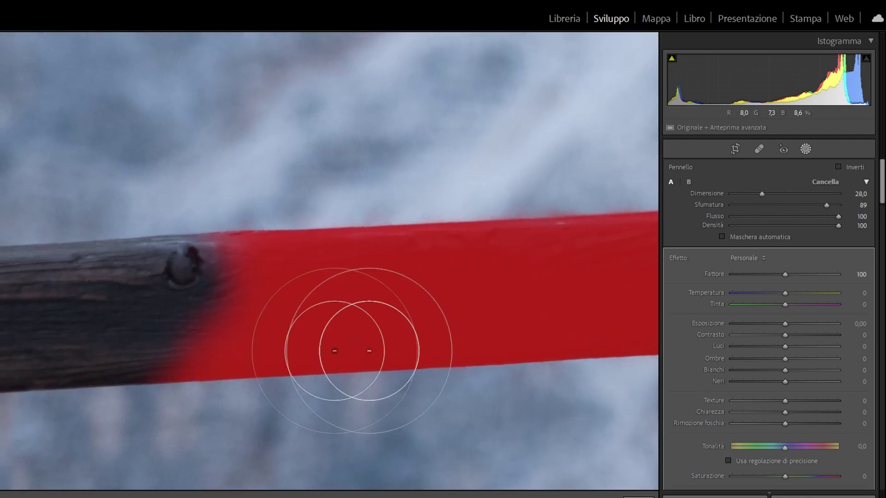
{"action": "left_click_drag", "start_coordinate": [514, 340], "coordinate": [190, 330]}
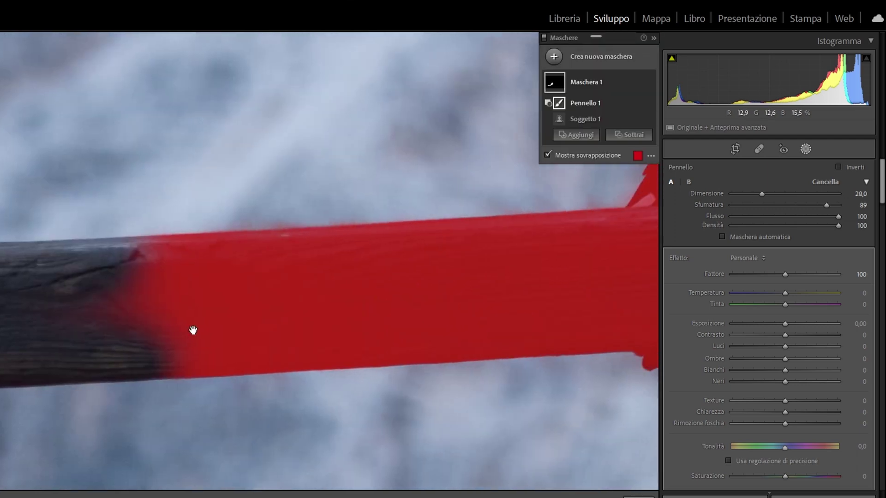
{"action": "mouse_move", "coordinate": [367, 352]}
{"action": "left_mouse_down"}
{"action": "mouse_move", "coordinate": [142, 238]}
{"action": "mouse_move", "coordinate": [458, 233]}
{"action": "mouse_move", "coordinate": [281, 290]}
{"action": "mouse_move", "coordinate": [79, 286]}
{"action": "left_mouse_up"}
{"action": "mouse_move", "coordinate": [154, 346]}
{"action": "left_mouse_down"}
{"action": "mouse_move", "coordinate": [455, 365]}
{"action": "mouse_move", "coordinate": [420, 317]}
{"action": "mouse_move", "coordinate": [472, 297]}
{"action": "mouse_move", "coordinate": [368, 248]}
{"action": "mouse_move", "coordinate": [307, 282]}
{"action": "mouse_move", "coordinate": [274, 288]}
{"action": "left_mouse_up"}
{"action": "scroll", "coordinate": [471, 298], "scroll_direction": "down", "scroll_amount": 3}
{"action": "scroll", "coordinate": [471, 298], "scroll_direction": "down", "scroll_amount": 2}
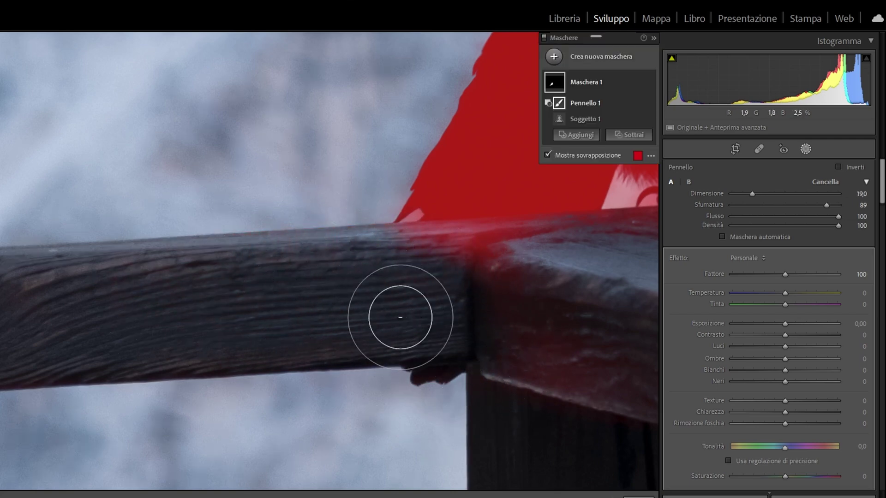
{"action": "left_click_drag", "start_coordinate": [477, 293], "coordinate": [224, 331]}
{"action": "scroll", "coordinate": [170, 307], "scroll_direction": "down", "scroll_amount": 2}
{"action": "scroll", "coordinate": [170, 307], "scroll_direction": "down", "scroll_amount": 2}
{"action": "mouse_move", "coordinate": [170, 306]}
{"action": "left_mouse_down"}
{"action": "mouse_move", "coordinate": [283, 307]}
{"action": "mouse_move", "coordinate": [222, 300]}
{"action": "left_mouse_up"}
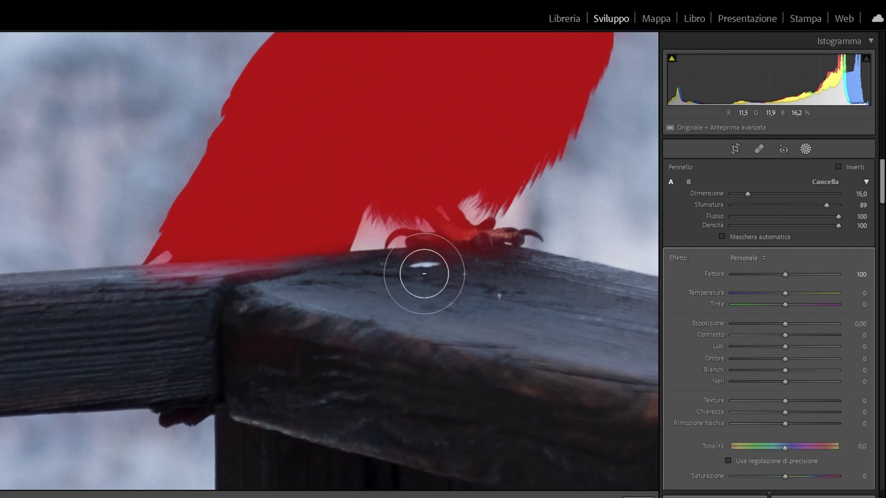
Step: Zoom out and back in around the bird to verify the cleaned mask edges
{"action": "key", "text": "space"}
{"action": "left_click", "coordinate": [527, 297]}
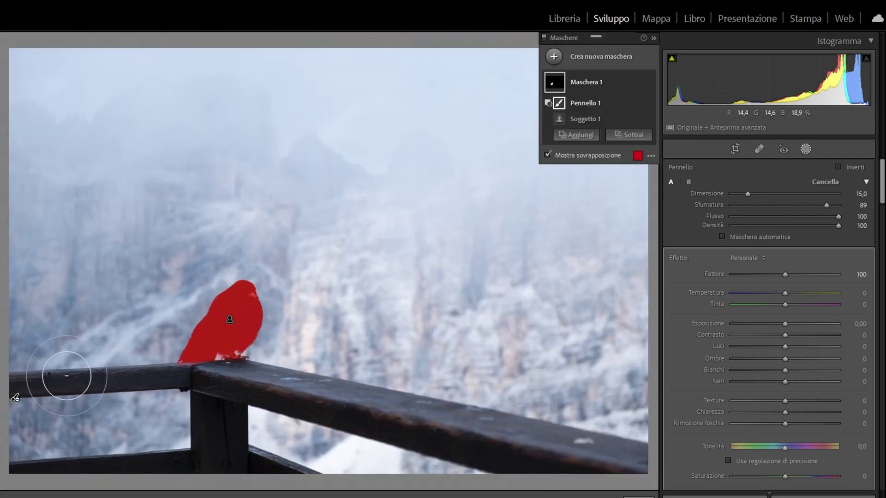
{"action": "key", "text": "space"}
{"action": "left_click", "coordinate": [223, 311]}
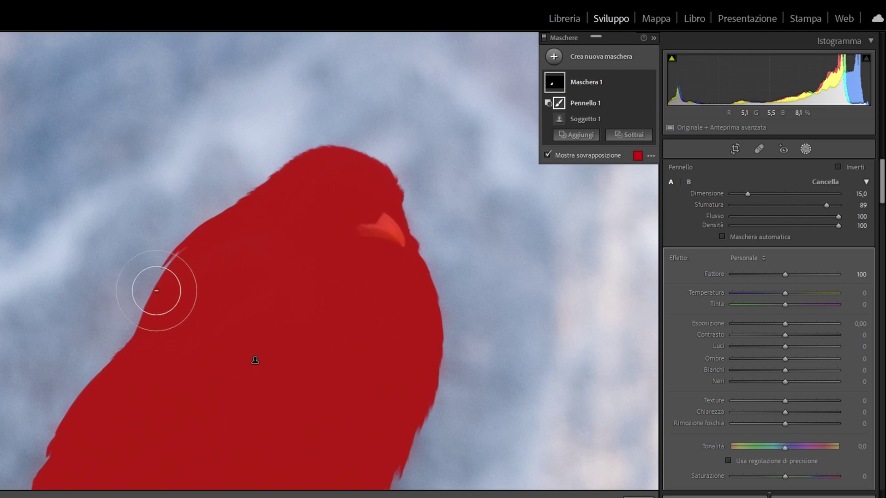
{"action": "left_click", "coordinate": [455, 224]}
{"action": "left_click_drag", "start_coordinate": [456, 224], "coordinate": [469, 179]}
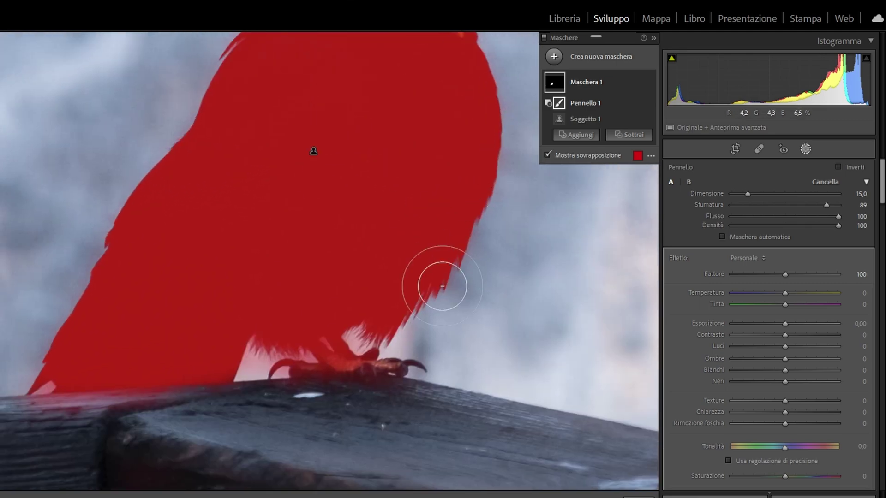
{"action": "left_click_drag", "start_coordinate": [374, 172], "coordinate": [369, 199]}
{"action": "left_click", "coordinate": [368, 199]}
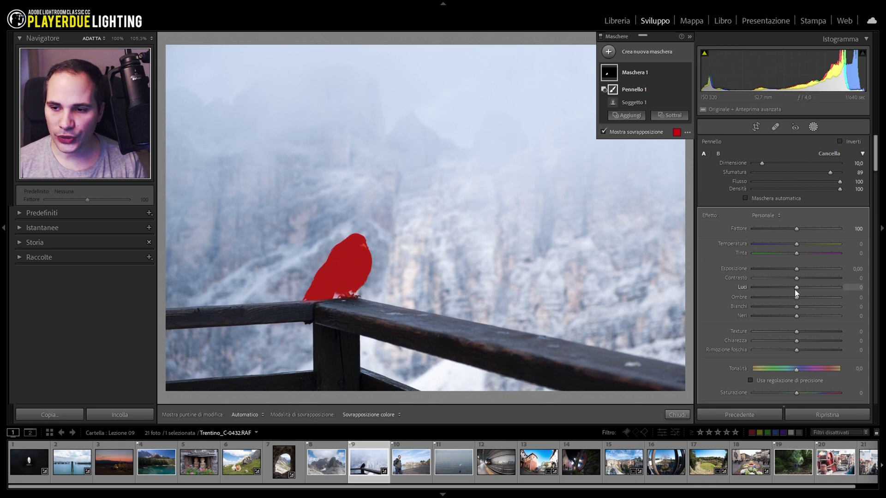
Step: With the overlay hidden, lift the bird mask's shadows and set its clarity to 61
{"action": "left_click_drag", "start_coordinate": [369, 268], "coordinate": [568, 275]}
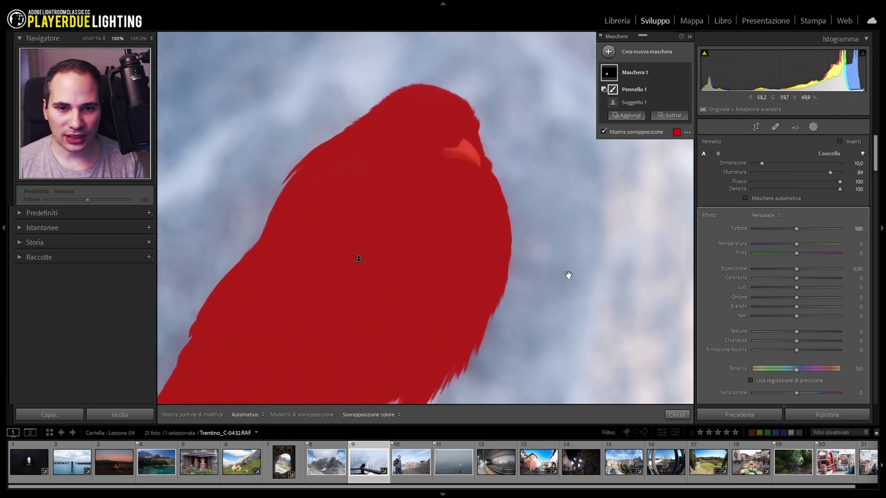
{"action": "key", "text": "o"}
{"action": "left_click_drag", "start_coordinate": [798, 297], "coordinate": [828, 288]}
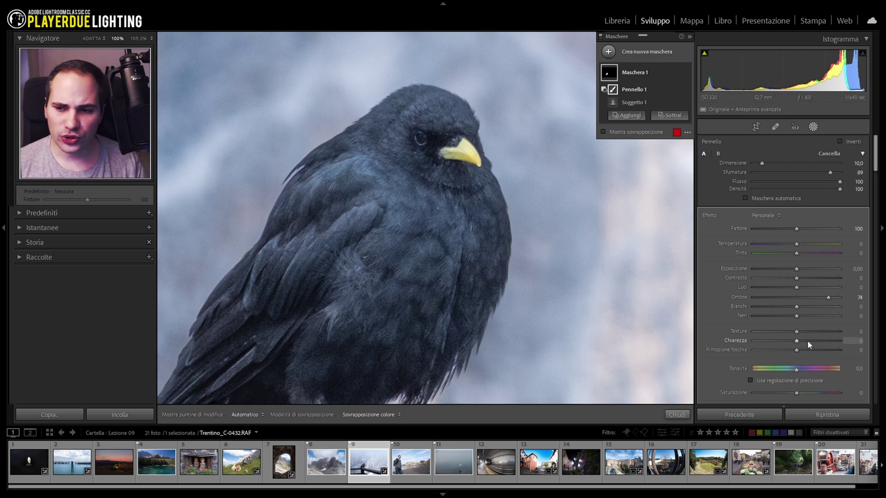
{"action": "left_click_drag", "start_coordinate": [808, 341], "coordinate": [824, 341]}
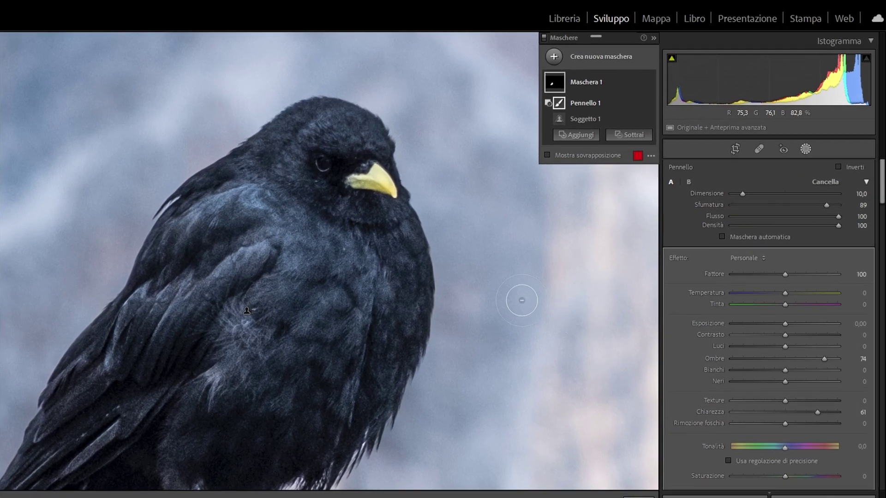
{"action": "left_click", "coordinate": [320, 252]}
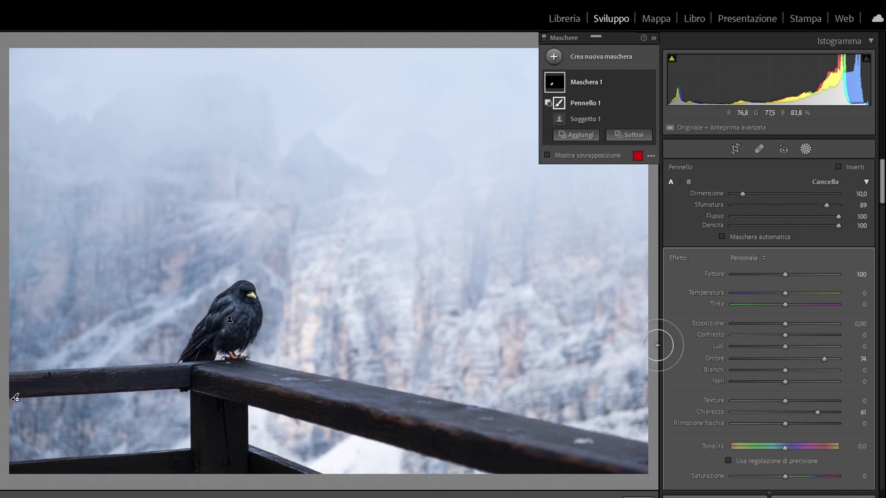
Step: Fine-tune the bird mask's shadows to about 24 and zoom in to check the bird
{"action": "left_click_drag", "start_coordinate": [824, 358], "coordinate": [851, 358]}
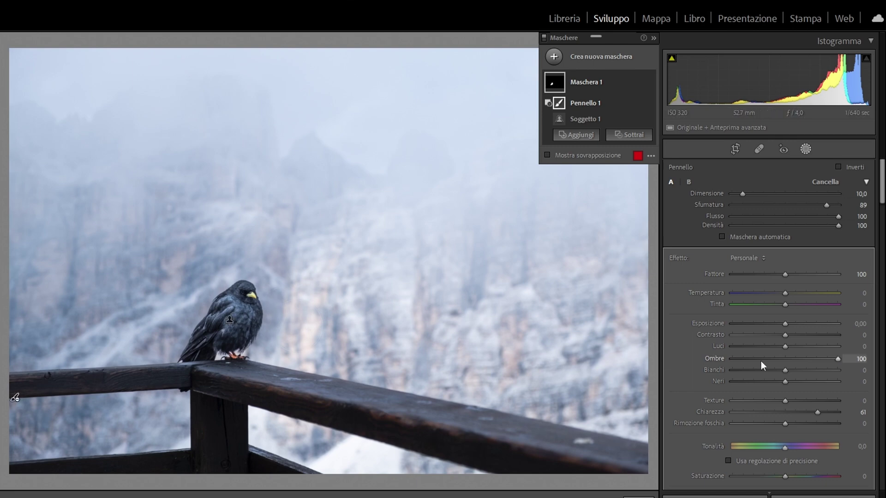
{"action": "left_click_drag", "start_coordinate": [839, 360], "coordinate": [798, 366]}
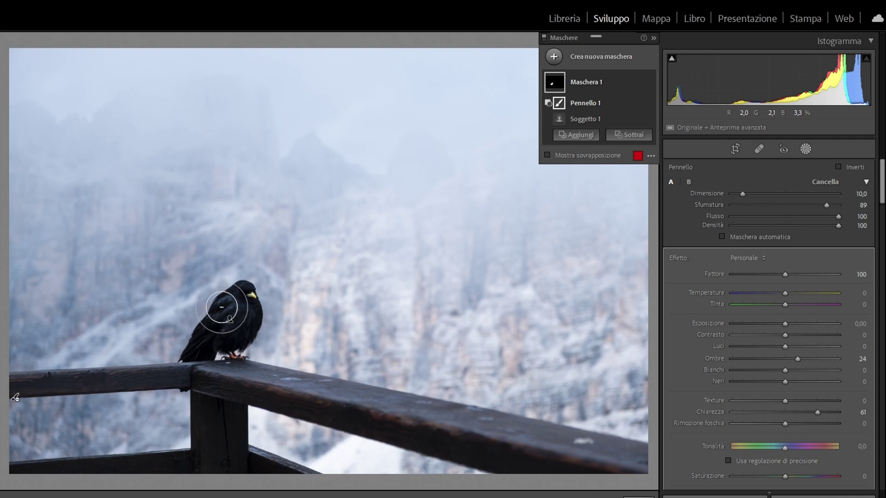
{"action": "key", "text": "z"}
{"action": "left_click_drag", "start_coordinate": [218, 320], "coordinate": [274, 286]}
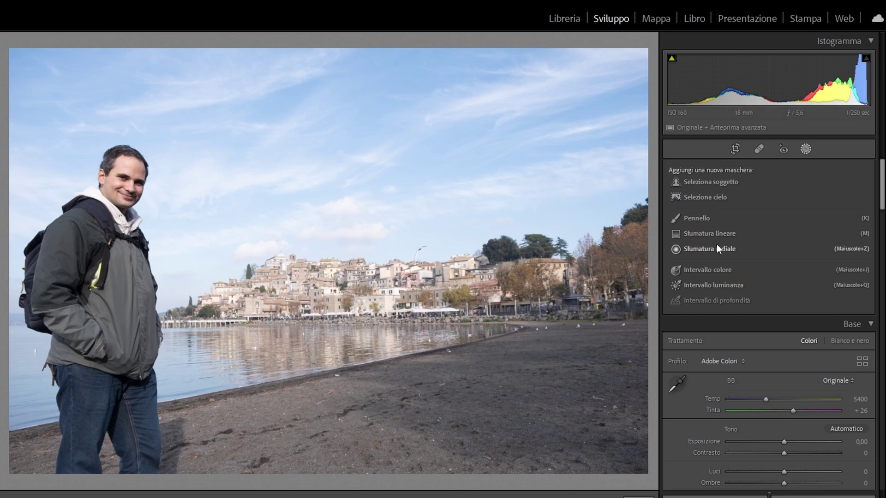
Step: Create a Seleziona cielo mask with Luci −49, Saturazione 16 and Temperatura 11
{"action": "left_click", "coordinate": [710, 197]}
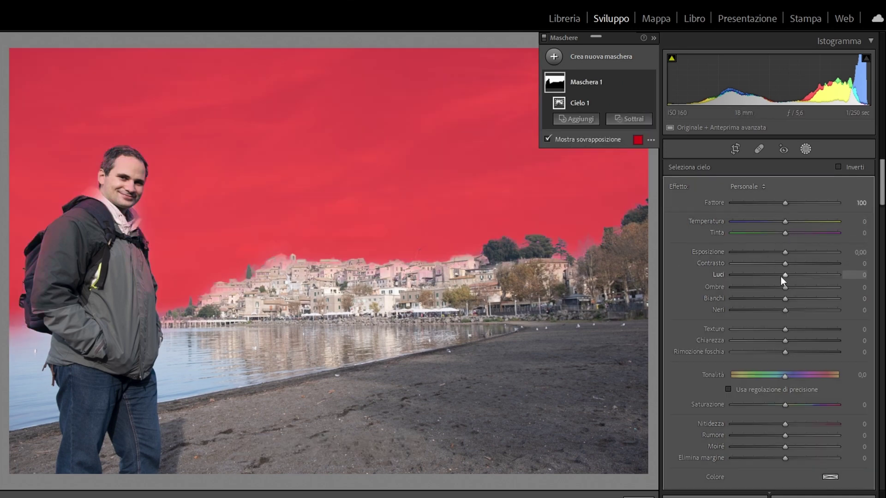
{"action": "left_click_drag", "start_coordinate": [785, 275], "coordinate": [759, 273]}
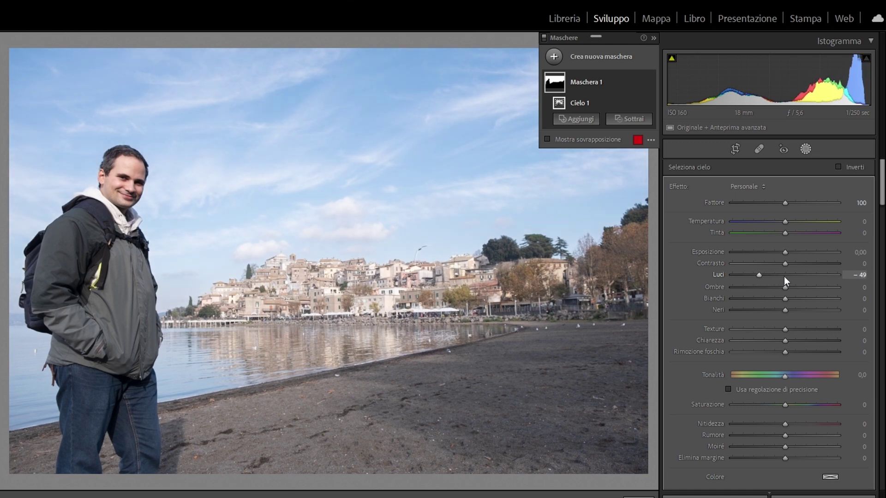
{"action": "left_click_drag", "start_coordinate": [785, 405], "coordinate": [793, 404]}
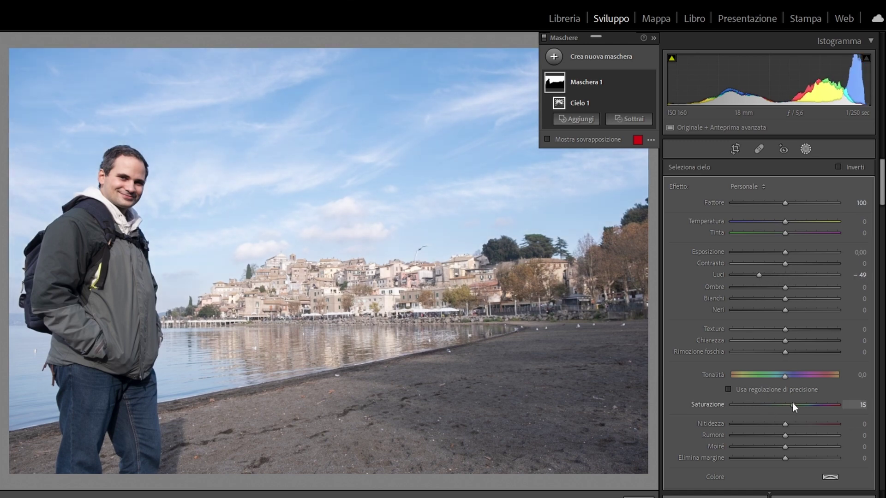
{"action": "left_click_drag", "start_coordinate": [780, 220], "coordinate": [776, 221]}
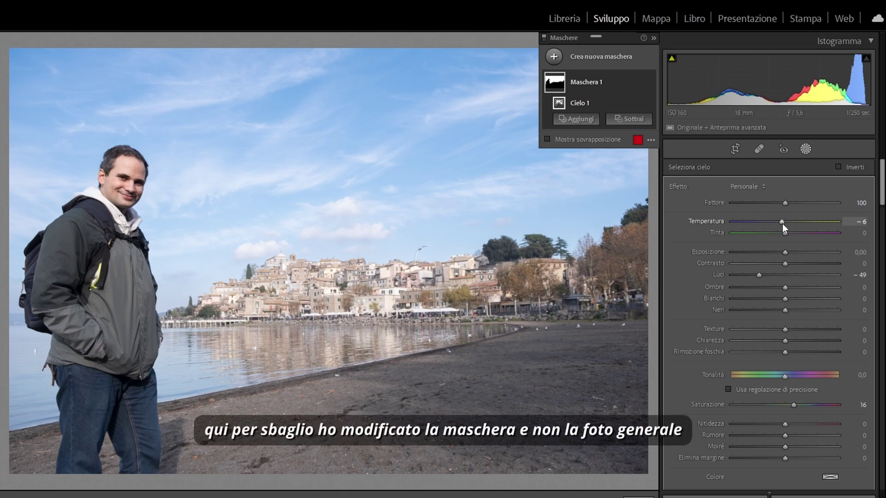
{"action": "left_click_drag", "start_coordinate": [781, 223], "coordinate": [791, 223]}
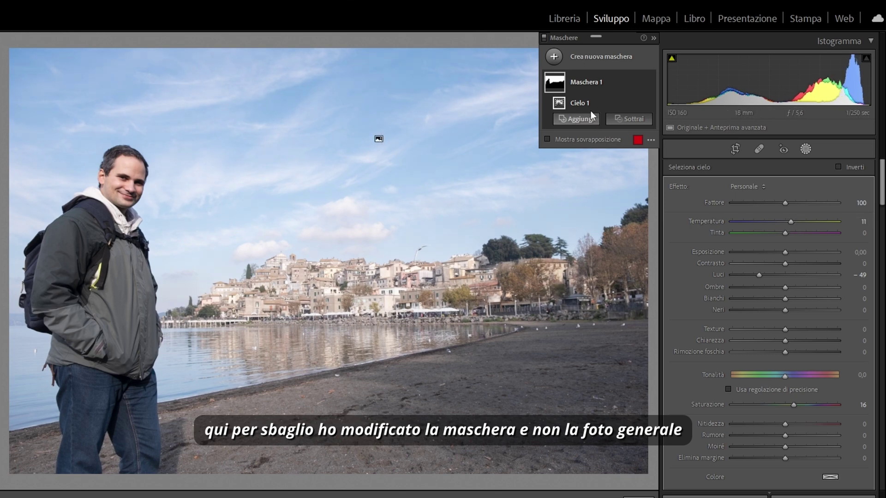
Step: Add a subject mask on the man and intersect it with a brush limited to his face
{"action": "left_click", "coordinate": [554, 57]}
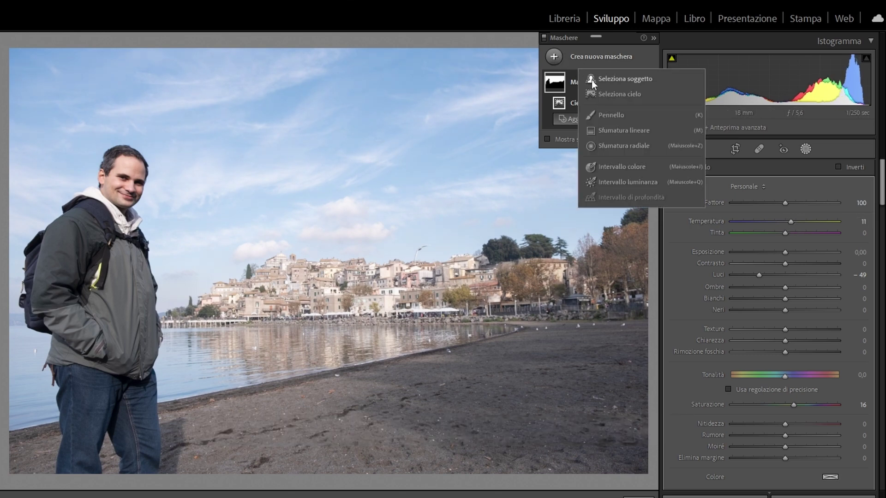
{"action": "left_click", "coordinate": [604, 79]}
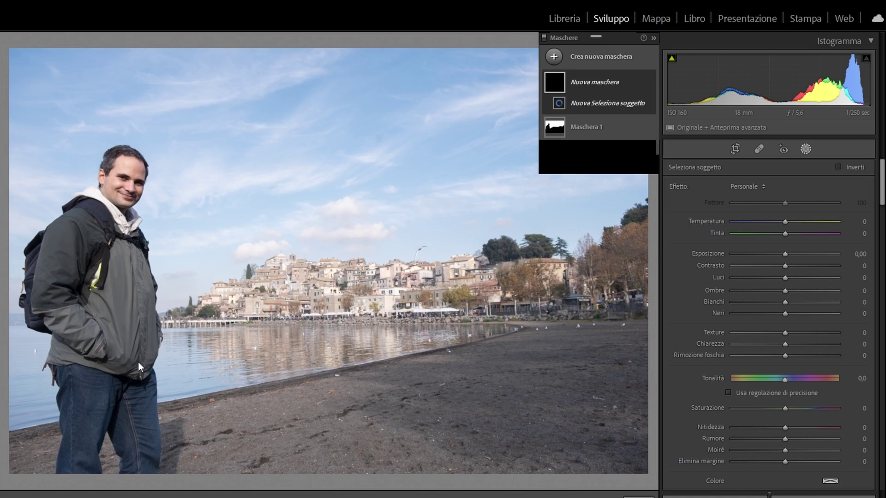
{"action": "mouse_move", "coordinate": [595, 82]}
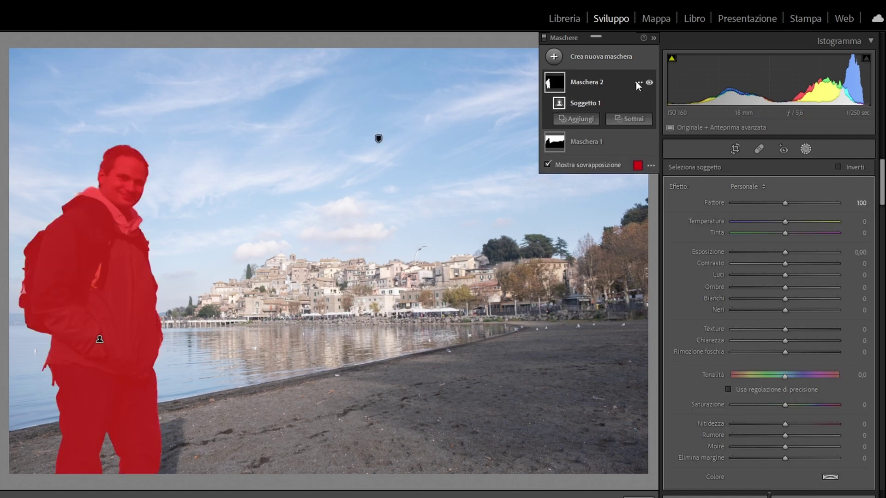
{"action": "left_click", "coordinate": [639, 83]}
{"action": "mouse_move", "coordinate": [693, 134]}
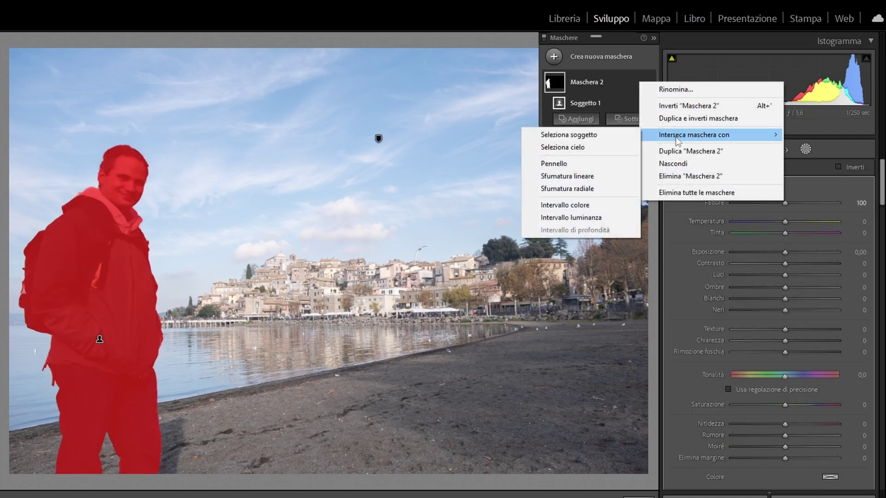
{"action": "left_click", "coordinate": [574, 164]}
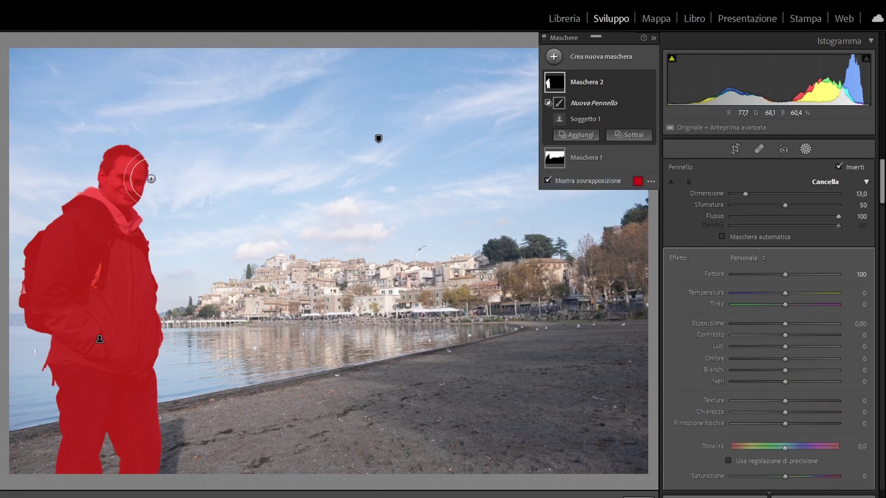
{"action": "left_click_drag", "start_coordinate": [118, 173], "coordinate": [141, 217]}
Step: Limit the man's mask to his face, erasing hair and jaw spill, and set Temperature to 29
{"action": "mouse_move", "coordinate": [154, 154]}
{"action": "left_mouse_down"}
{"action": "mouse_move", "coordinate": [130, 186]}
{"action": "mouse_move", "coordinate": [108, 173]}
{"action": "left_mouse_up"}
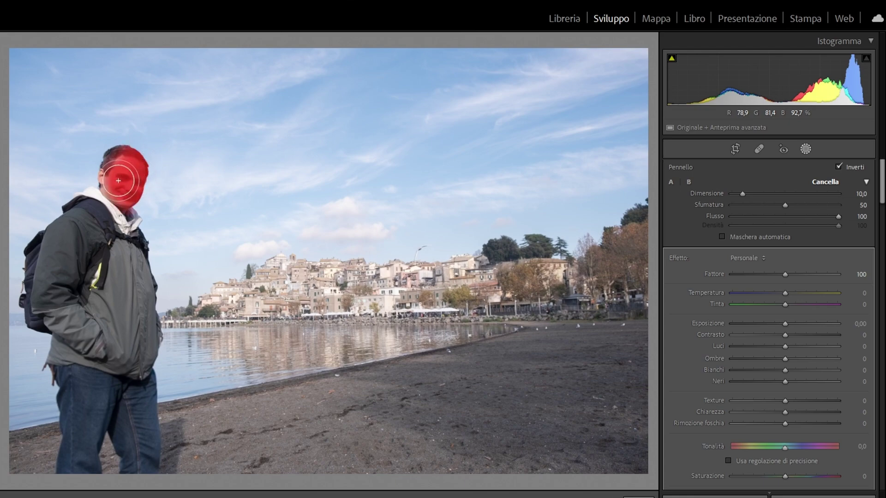
{"action": "key", "text": "z"}
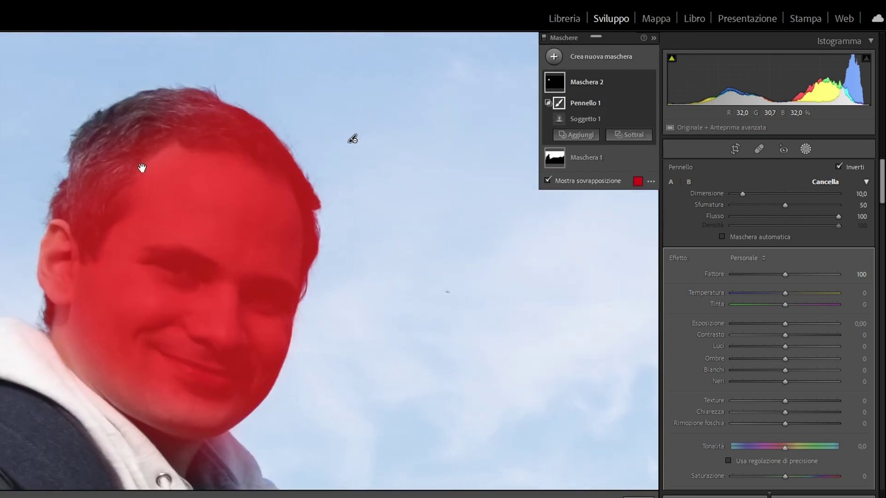
{"action": "scroll", "coordinate": [226, 134], "scroll_direction": "up", "scroll_amount": 3}
{"action": "mouse_move", "coordinate": [241, 121]}
{"action": "left_mouse_down"}
{"action": "mouse_move", "coordinate": [375, 164]}
{"action": "mouse_move", "coordinate": [193, 226]}
{"action": "left_mouse_up"}
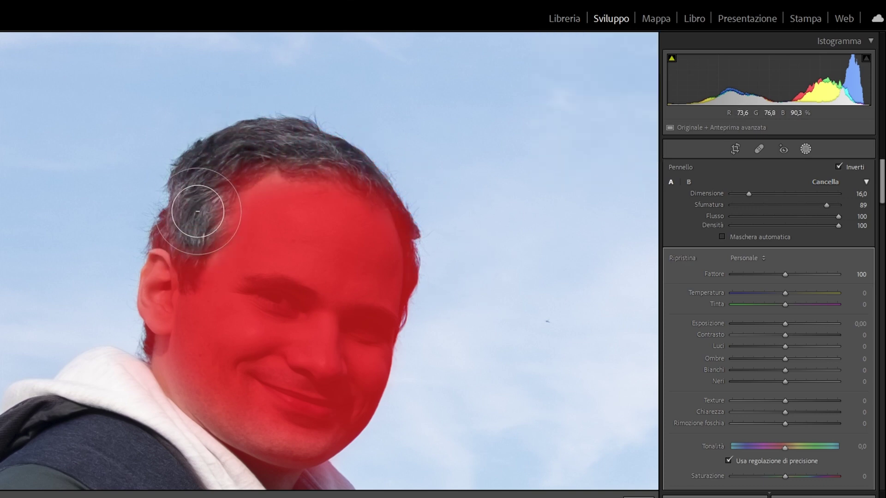
{"action": "left_click_drag", "start_coordinate": [193, 227], "coordinate": [192, 237]}
{"action": "left_click_drag", "start_coordinate": [297, 325], "coordinate": [271, 215]}
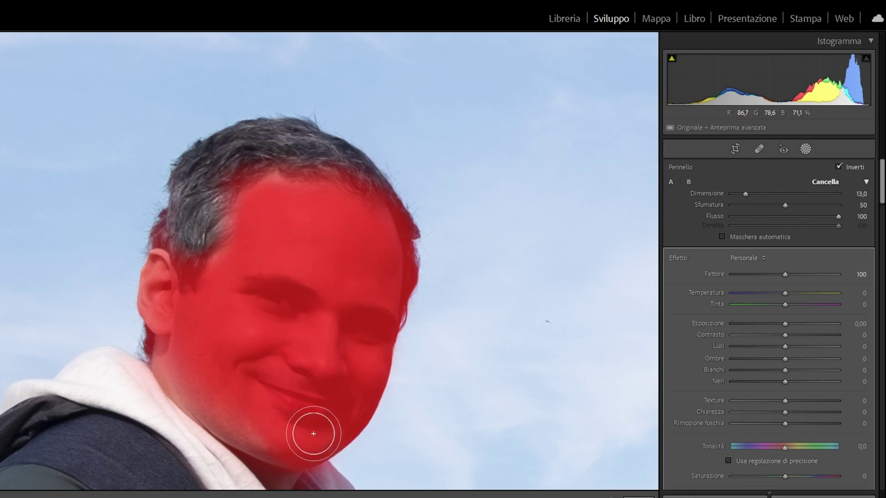
{"action": "left_click_drag", "start_coordinate": [270, 215], "coordinate": [313, 431]}
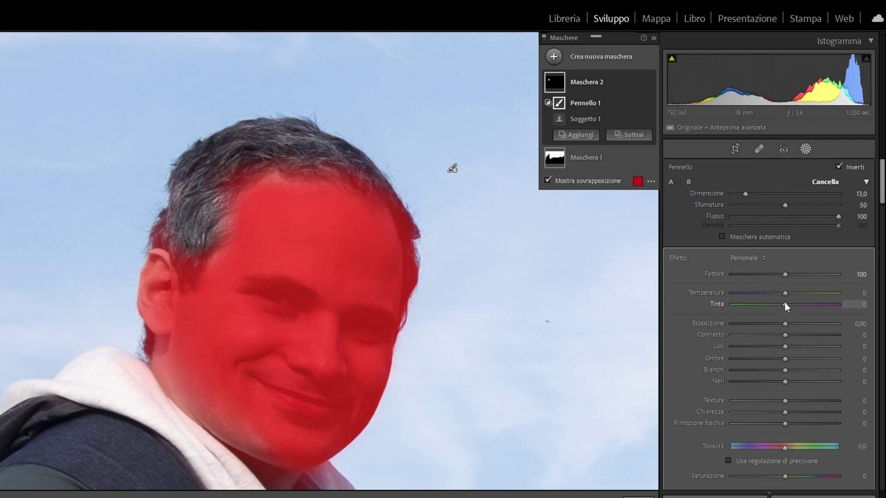
{"action": "left_click_drag", "start_coordinate": [785, 293], "coordinate": [801, 294]}
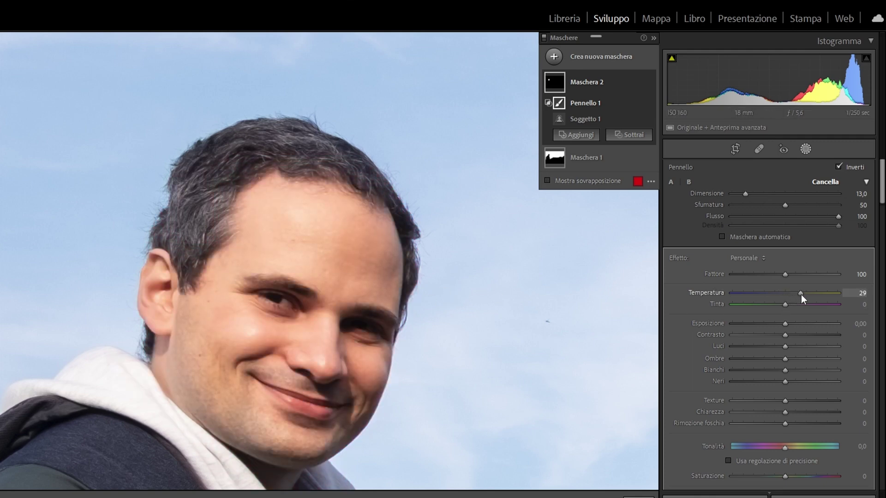
{"action": "left_click", "coordinate": [439, 317]}
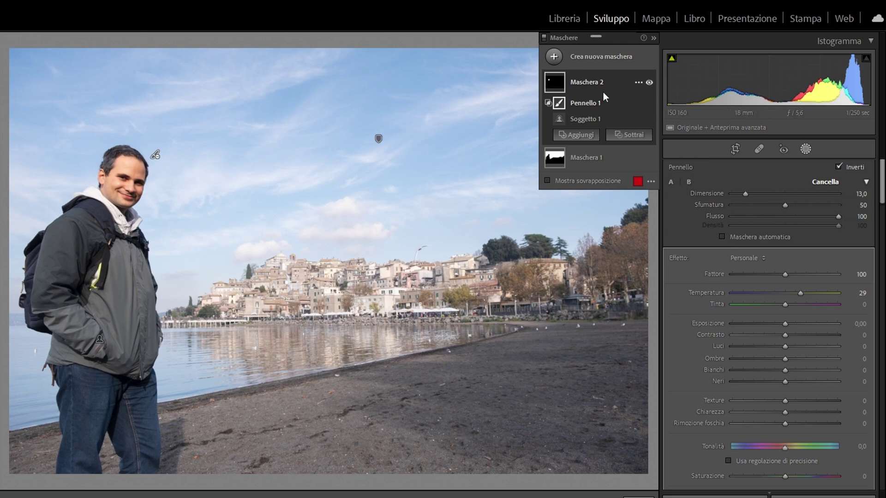
Step: Compare Maschera 2 off and on, then switch to the gull photo Anguillara-1201.RAF
{"action": "left_click", "coordinate": [650, 83]}
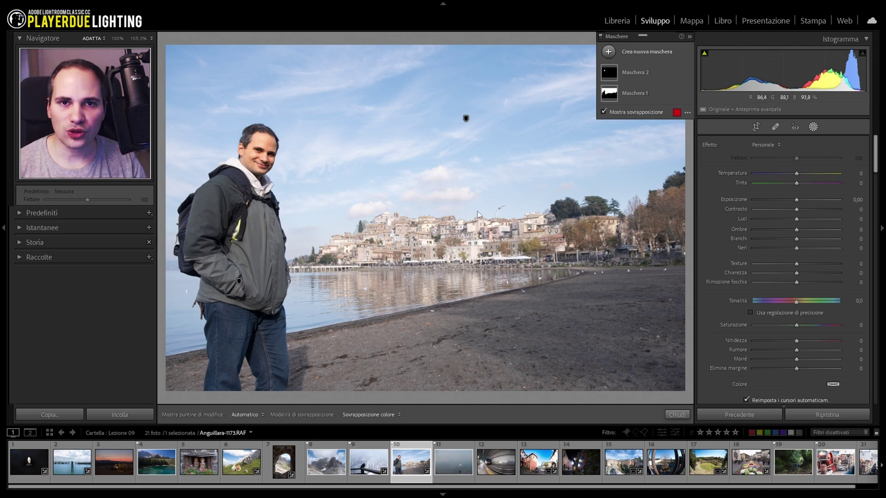
{"action": "left_click", "coordinate": [452, 455]}
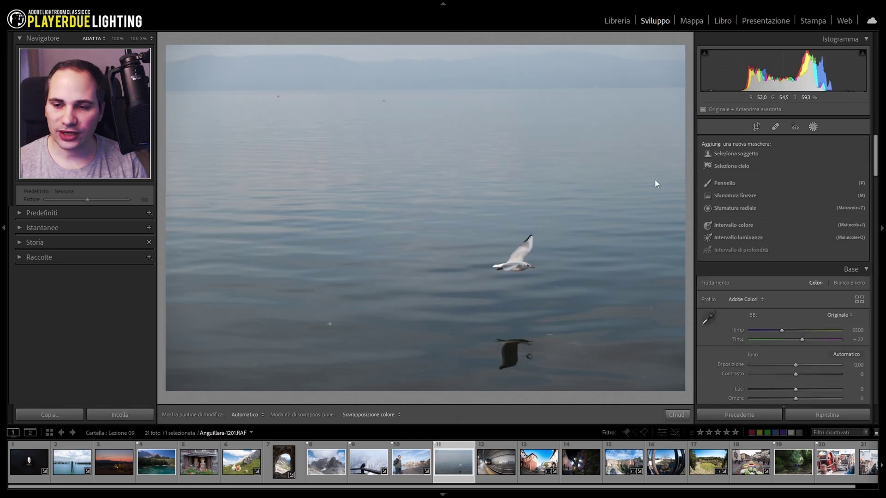
Step: Add a linear gradient across the lake with Temperature -20, Exposure 0.13 and Clarity 45
{"action": "left_click", "coordinate": [727, 196]}
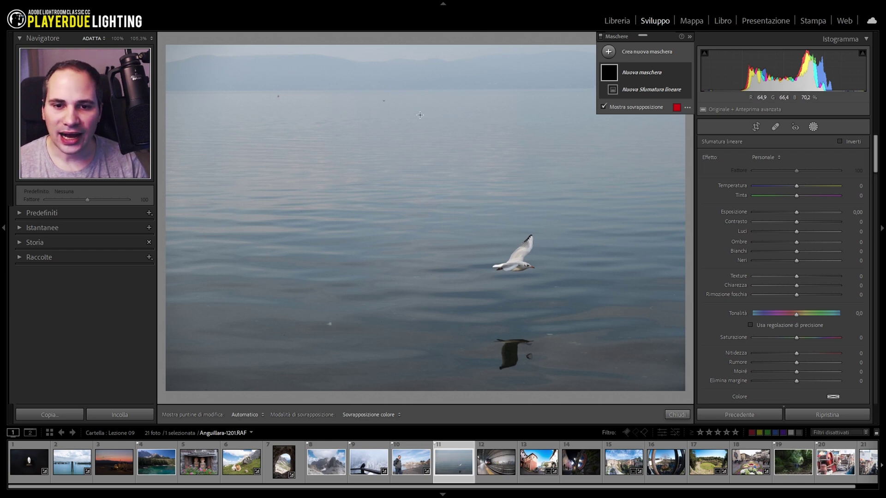
{"action": "left_click_drag", "start_coordinate": [422, 109], "coordinate": [422, 77]}
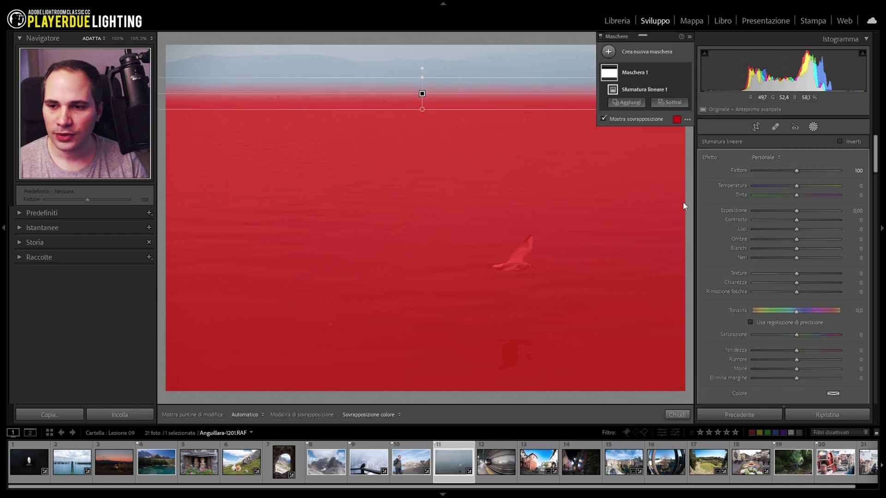
{"action": "left_click_drag", "start_coordinate": [790, 186], "coordinate": [787, 189]}
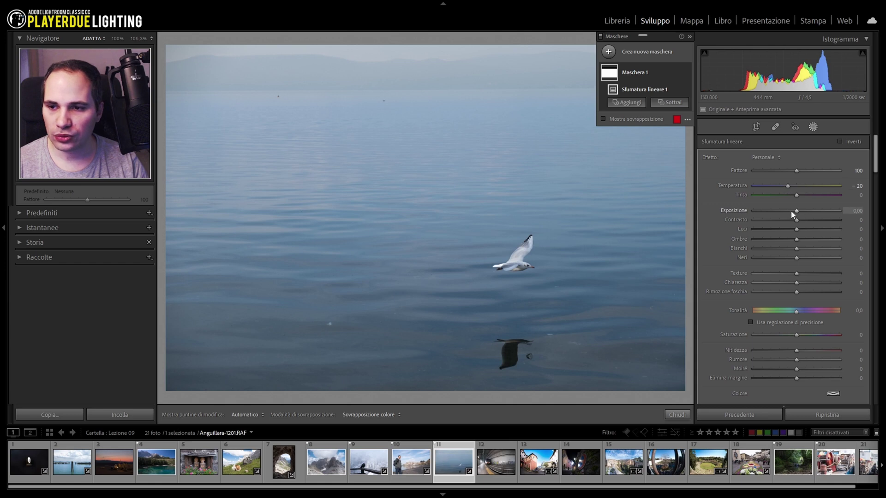
{"action": "left_click_drag", "start_coordinate": [797, 212], "coordinate": [799, 213]}
{"action": "left_click_drag", "start_coordinate": [798, 285], "coordinate": [816, 282]}
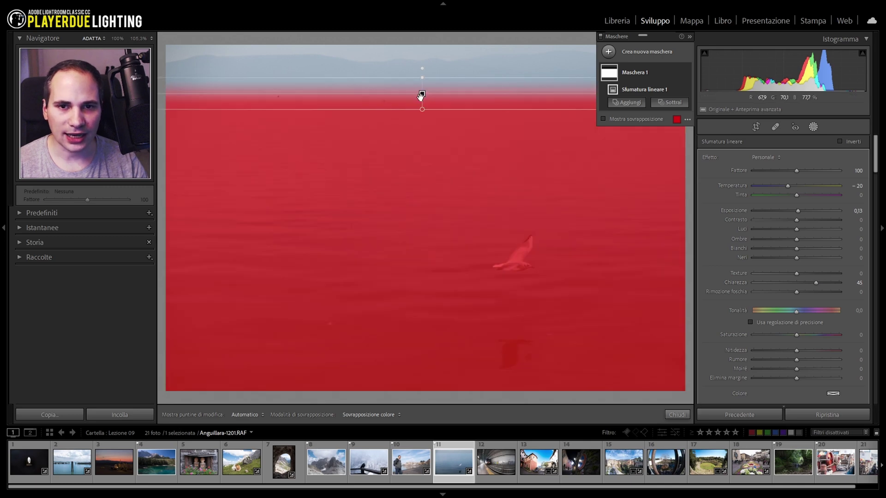
Step: Check the lake water at 100% with the mask overlay hidden, then return to full view
{"action": "key", "text": "z"}
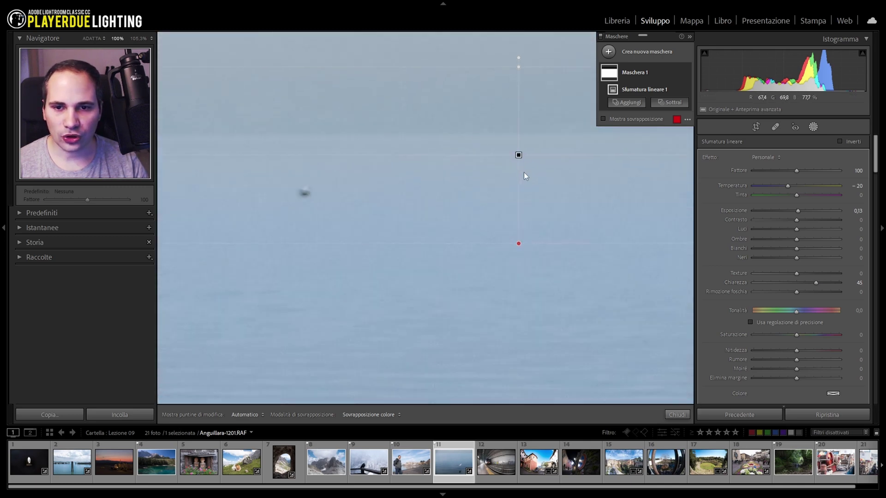
{"action": "key", "text": "h"}
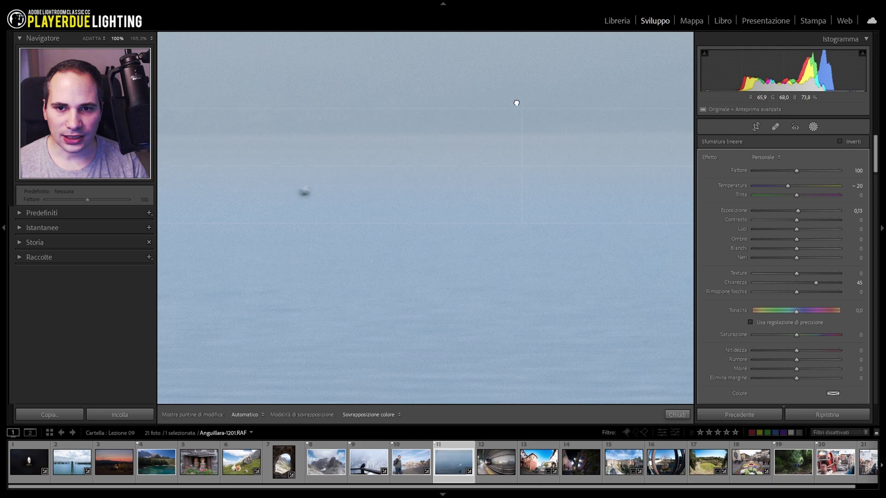
{"action": "left_click_drag", "start_coordinate": [520, 80], "coordinate": [523, 187]}
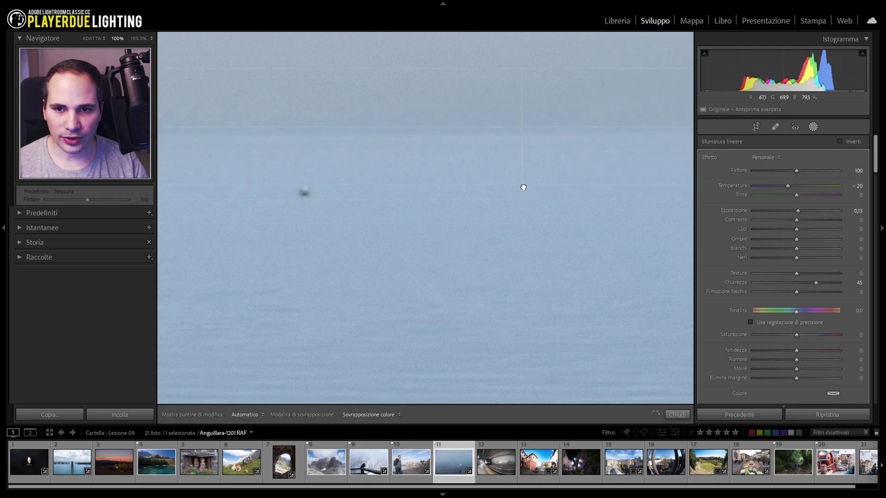
{"action": "key", "text": "z"}
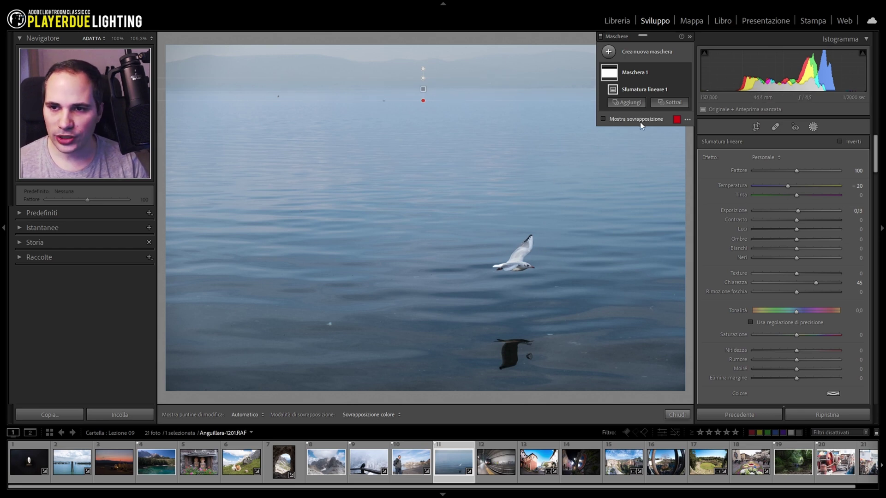
{"action": "left_click", "coordinate": [664, 105]}
Step: Subtract the gull subject from the lake mask and toggle the mask to compare
{"action": "left_click", "coordinate": [667, 124]}
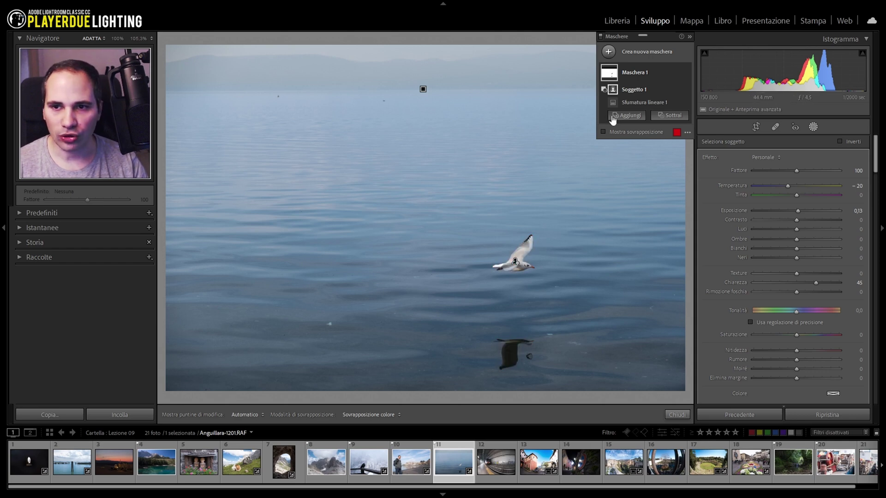
{"action": "left_click", "coordinate": [686, 74]}
{"action": "left_click", "coordinate": [686, 74]}
{"action": "left_click", "coordinate": [686, 74]}
{"action": "left_click", "coordinate": [686, 74]}
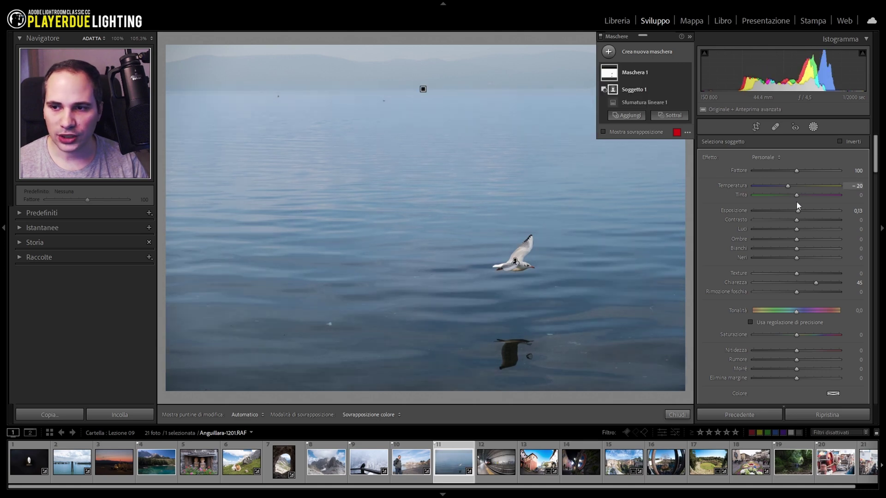
Step: Test the mask with extreme Exposure, reset Exposure to 0, and cool Temperature to -32
{"action": "left_click_drag", "start_coordinate": [799, 210], "coordinate": [844, 210]}
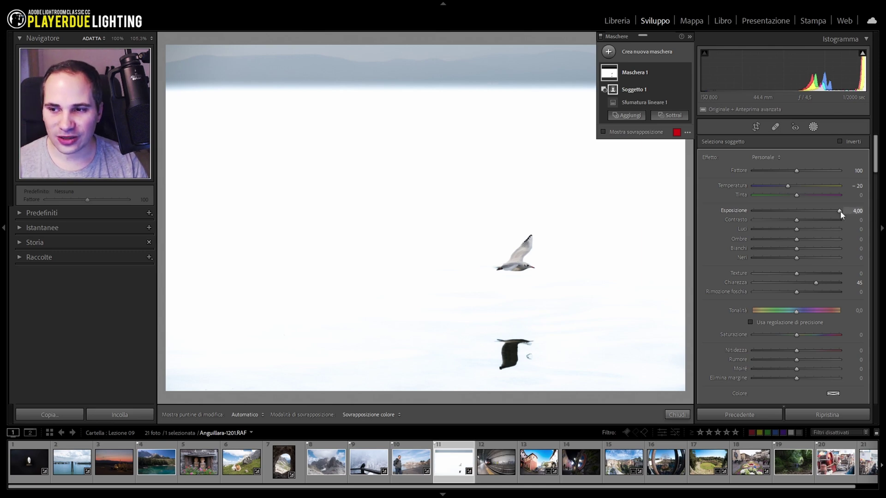
{"action": "left_click_drag", "start_coordinate": [840, 211], "coordinate": [750, 212]}
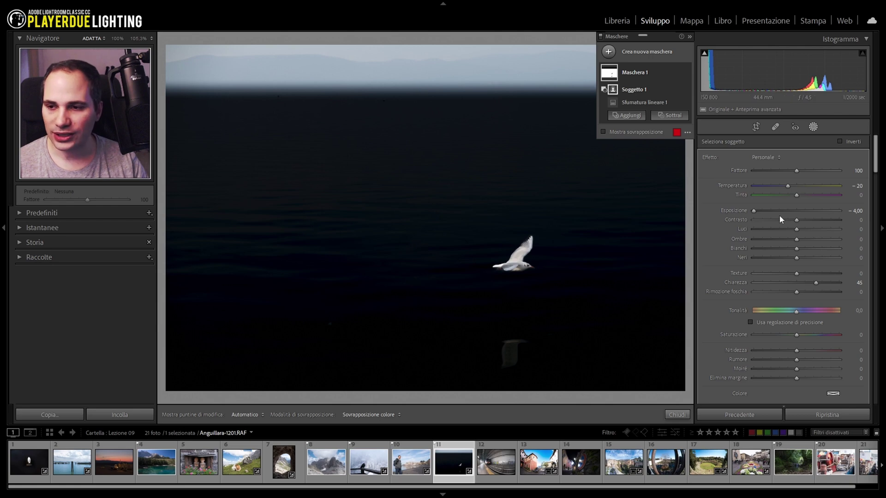
{"action": "double_click", "coordinate": [730, 211]}
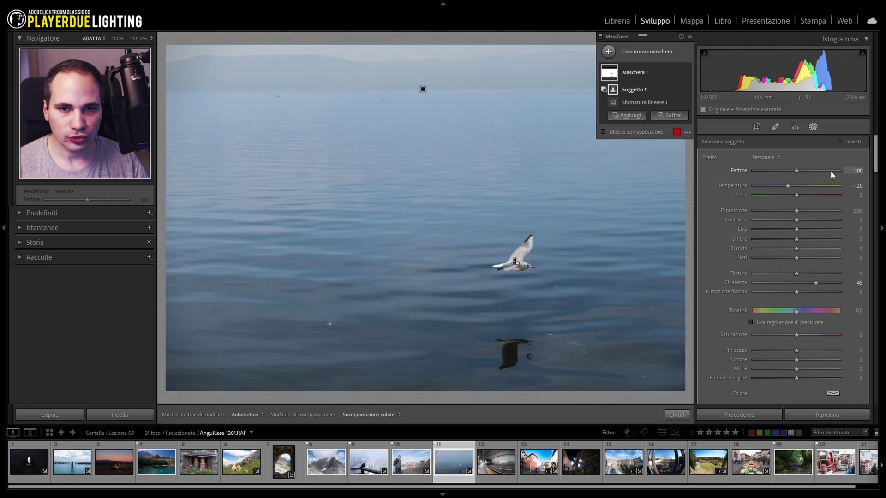
{"action": "left_click_drag", "start_coordinate": [788, 185], "coordinate": [782, 187]}
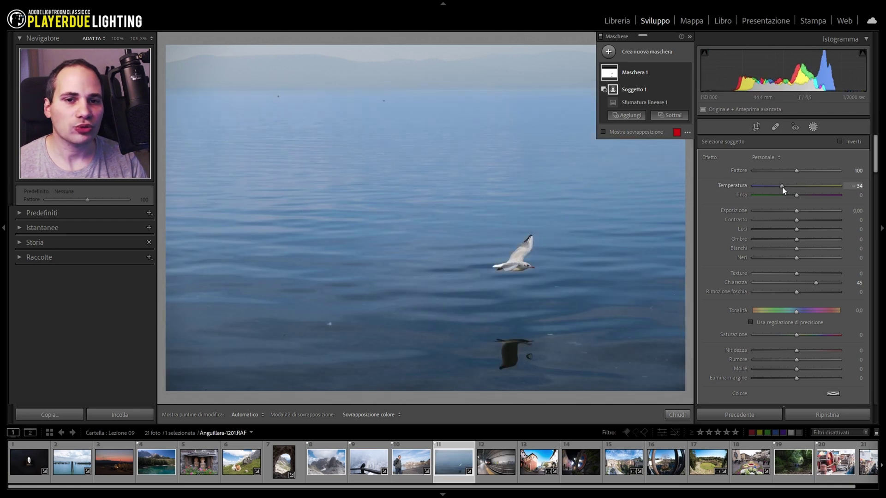
Step: Widen the lake gradient and shift it up over the water, keeping it horizontal, then open the Trentino photo
{"action": "left_click", "coordinate": [423, 89]}
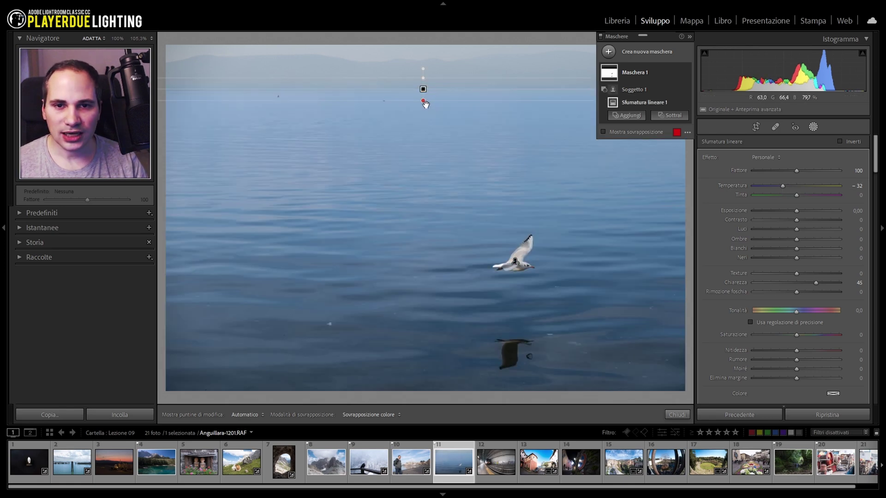
{"action": "left_click_drag", "start_coordinate": [423, 101], "coordinate": [432, 168]}
{"action": "left_click_drag", "start_coordinate": [432, 232], "coordinate": [431, 306]}
{"action": "left_click_drag", "start_coordinate": [422, 191], "coordinate": [427, 184]}
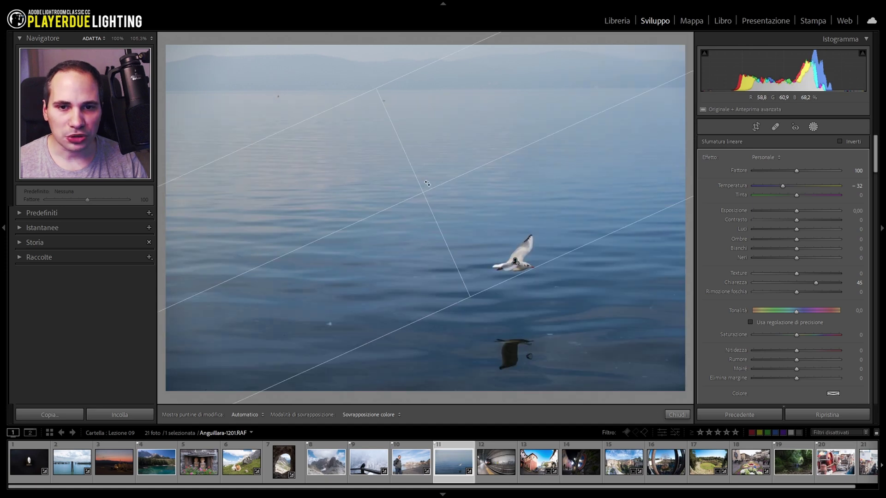
{"action": "key", "text": "ctrl+z"}
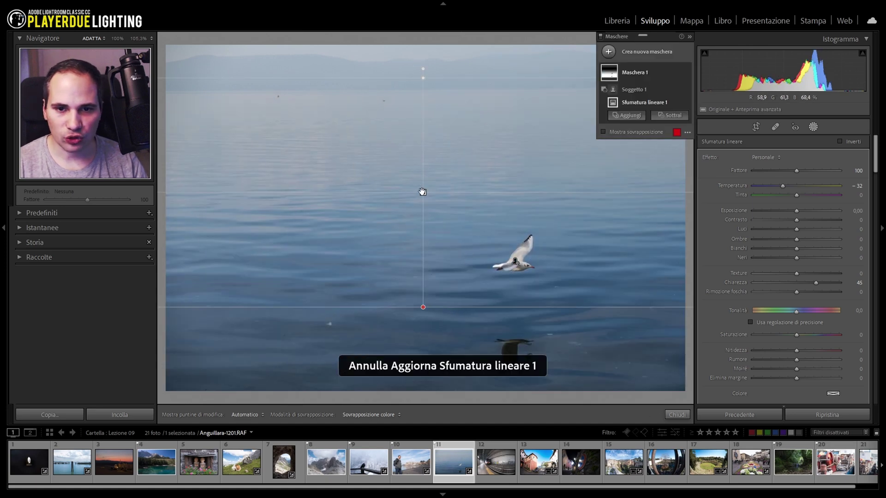
{"action": "left_click_drag", "start_coordinate": [423, 191], "coordinate": [423, 153]}
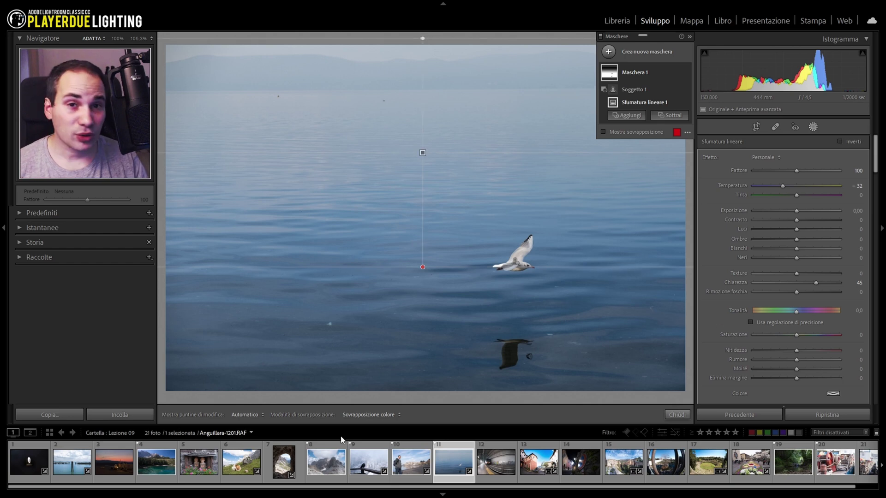
{"action": "left_click", "coordinate": [319, 467]}
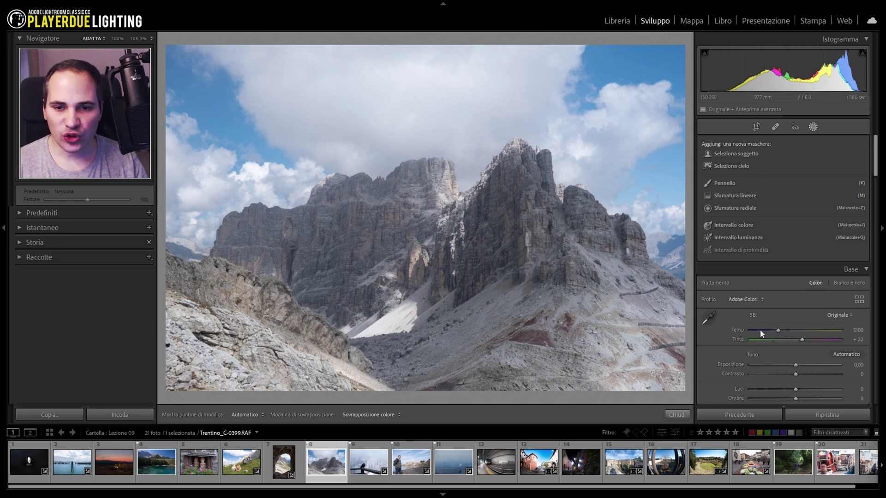
Step: Raise the mountain photo's Contrast to +35 and warm Temp from 5100 to about 5180
{"action": "scroll", "coordinate": [761, 331], "scroll_direction": "down", "scroll_amount": 3}
{"action": "left_click_drag", "start_coordinate": [795, 300], "coordinate": [812, 299]}
{"action": "scroll", "coordinate": [797, 306], "scroll_direction": "down", "scroll_amount": 3}
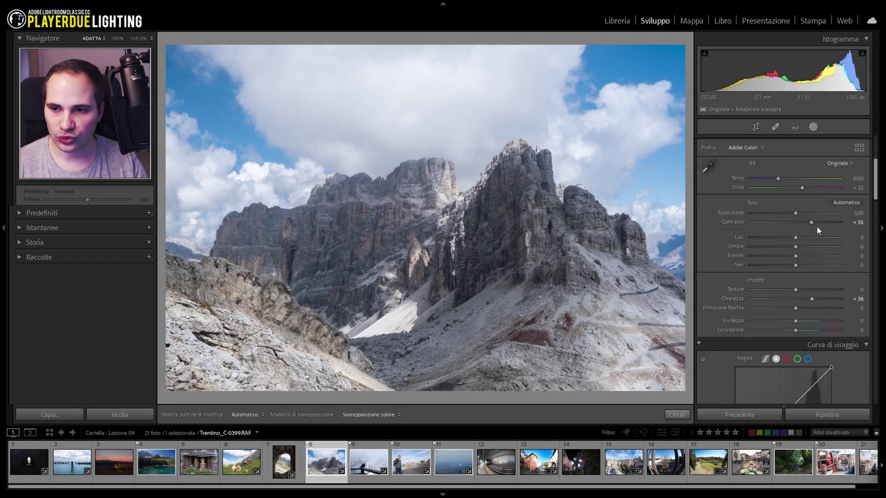
{"action": "left_click_drag", "start_coordinate": [778, 178], "coordinate": [779, 180]}
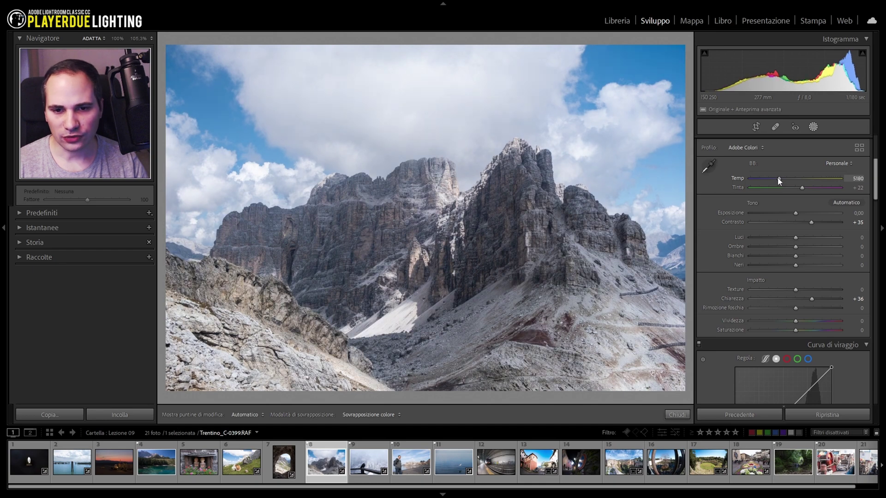
{"action": "scroll", "coordinate": [781, 340], "scroll_direction": "up", "scroll_amount": 3}
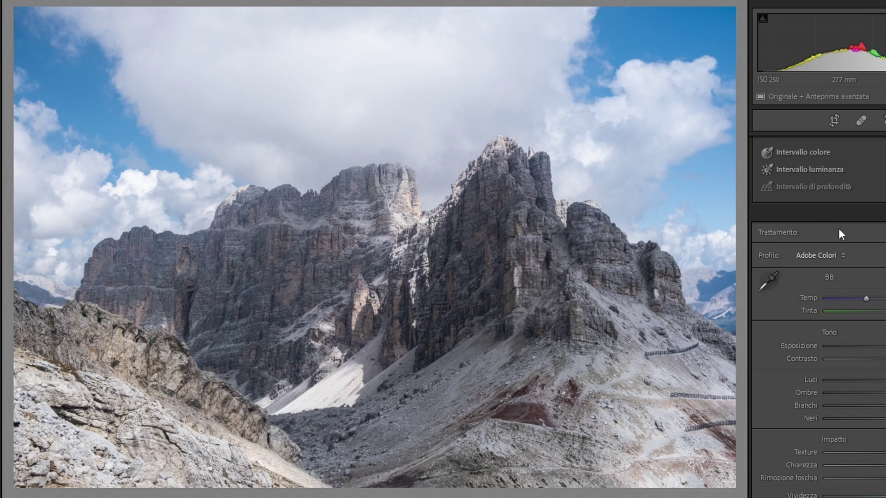
{"action": "scroll", "coordinate": [821, 228], "scroll_direction": "up", "scroll_amount": 2}
{"action": "left_click", "coordinate": [801, 177]}
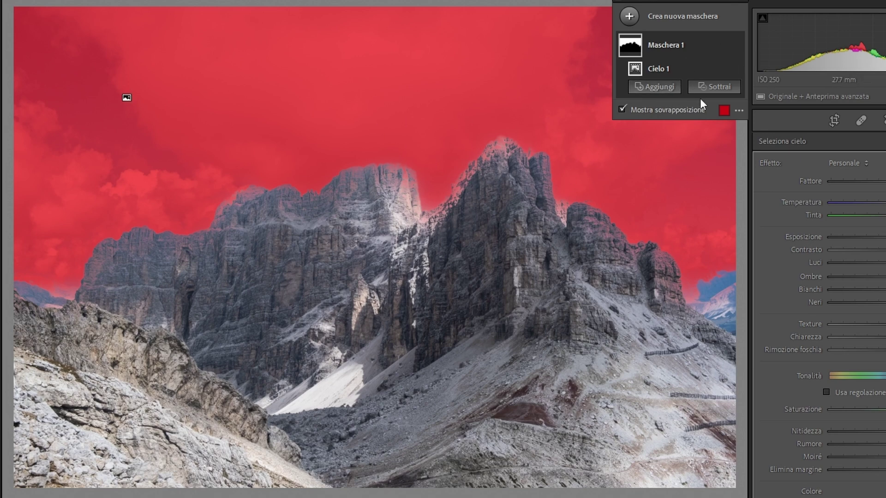
Step: Subtract an enlarged brush from the sky mask and erase it from the upper rock edge
{"action": "left_click", "coordinate": [732, 87]}
{"action": "left_click", "coordinate": [728, 157]}
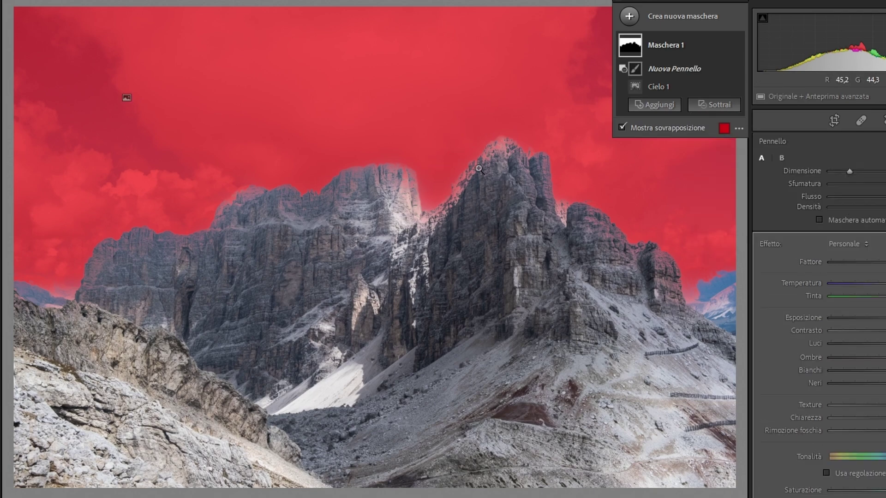
{"action": "key", "text": "z"}
{"action": "key", "text": "shift+w"}
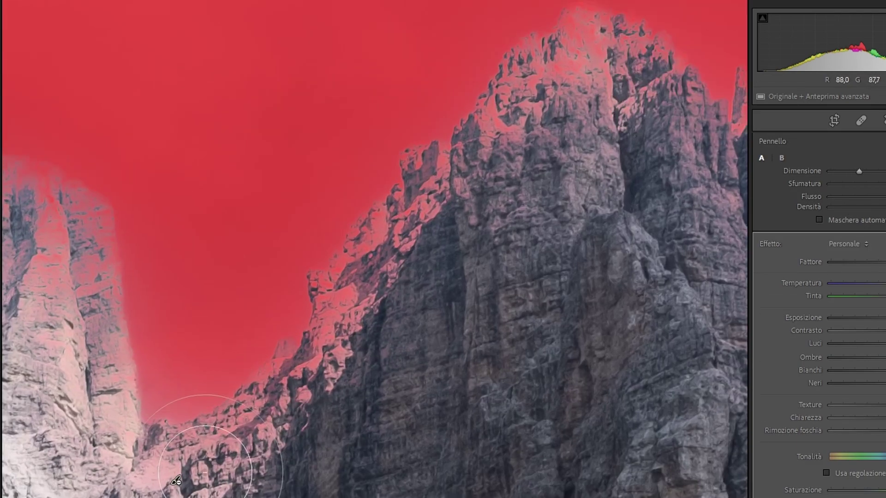
{"action": "key", "text": "bracketright"}
{"action": "key", "text": "bracketright"}
{"action": "key", "text": "bracketright"}
{"action": "left_click_drag", "start_coordinate": [484, 189], "coordinate": [592, 39]}
Step: Brush the sky mask off the remaining rock walls while zoomed in, then zoom back out
{"action": "key", "text": "shift+w"}
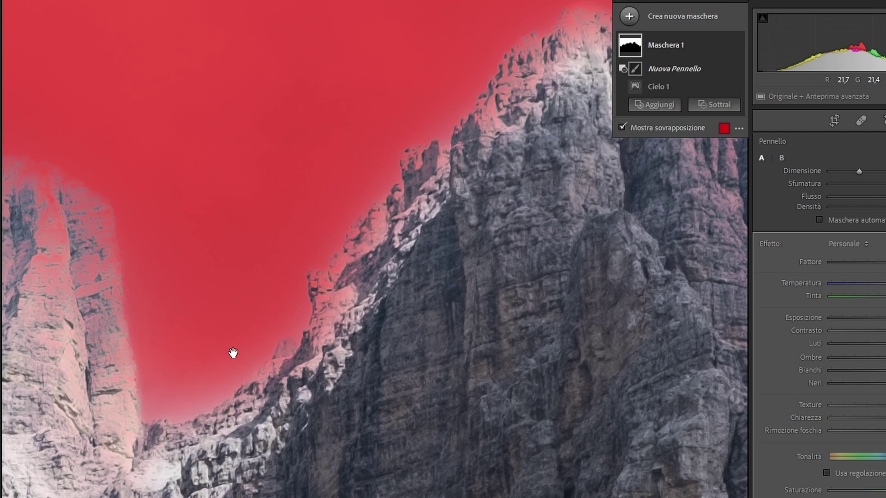
{"action": "left_click_drag", "start_coordinate": [593, 93], "coordinate": [637, 348]}
{"action": "key", "text": "shift+w"}
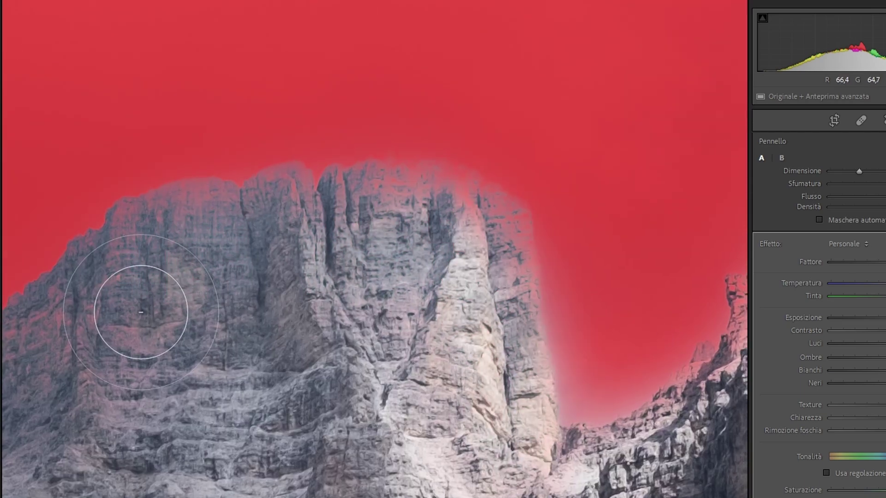
{"action": "key", "text": "shift+w"}
{"action": "left_click_drag", "start_coordinate": [396, 286], "coordinate": [568, 261]}
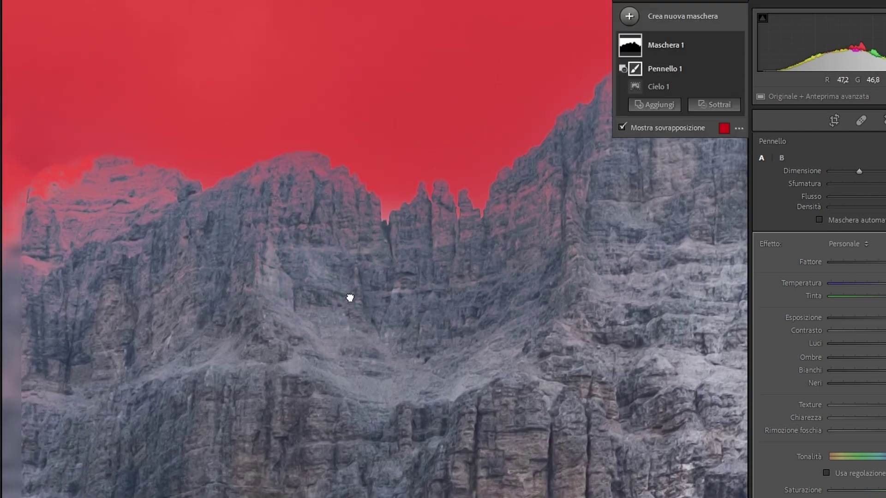
{"action": "left_click_drag", "start_coordinate": [346, 299], "coordinate": [659, 267]}
{"action": "mouse_move", "coordinate": [495, 345]}
{"action": "left_mouse_down"}
{"action": "mouse_move", "coordinate": [296, 382]}
{"action": "mouse_move", "coordinate": [573, 267]}
{"action": "mouse_move", "coordinate": [421, 300]}
{"action": "mouse_move", "coordinate": [442, 270]}
{"action": "mouse_move", "coordinate": [366, 376]}
{"action": "left_mouse_up"}
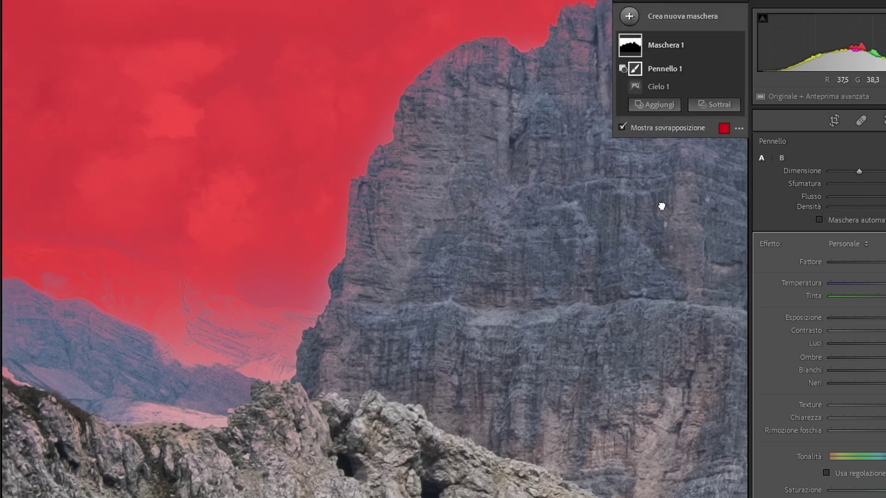
{"action": "left_click_drag", "start_coordinate": [660, 203], "coordinate": [393, 421]}
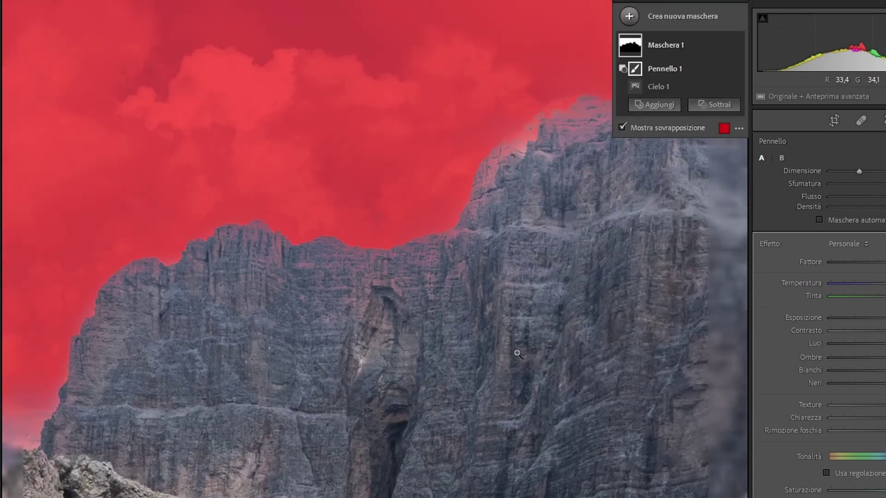
{"action": "left_click", "coordinate": [517, 353]}
{"action": "left_click", "coordinate": [395, 217]}
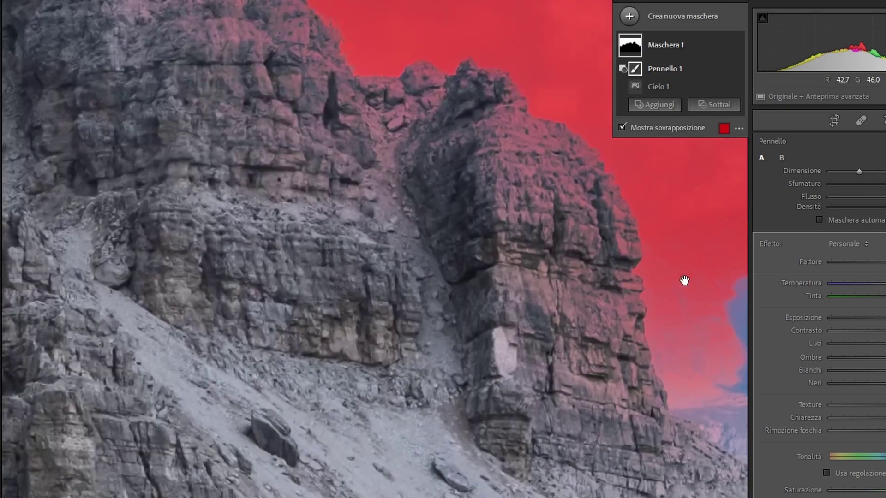
{"action": "mouse_move", "coordinate": [596, 358]}
{"action": "left_mouse_down"}
{"action": "mouse_move", "coordinate": [563, 231]}
{"action": "mouse_move", "coordinate": [474, 123]}
{"action": "mouse_move", "coordinate": [433, 128]}
{"action": "mouse_move", "coordinate": [514, 293]}
{"action": "mouse_move", "coordinate": [475, 355]}
{"action": "mouse_move", "coordinate": [526, 286]}
{"action": "mouse_move", "coordinate": [447, 269]}
{"action": "left_mouse_up"}
{"action": "left_click", "coordinate": [446, 268]}
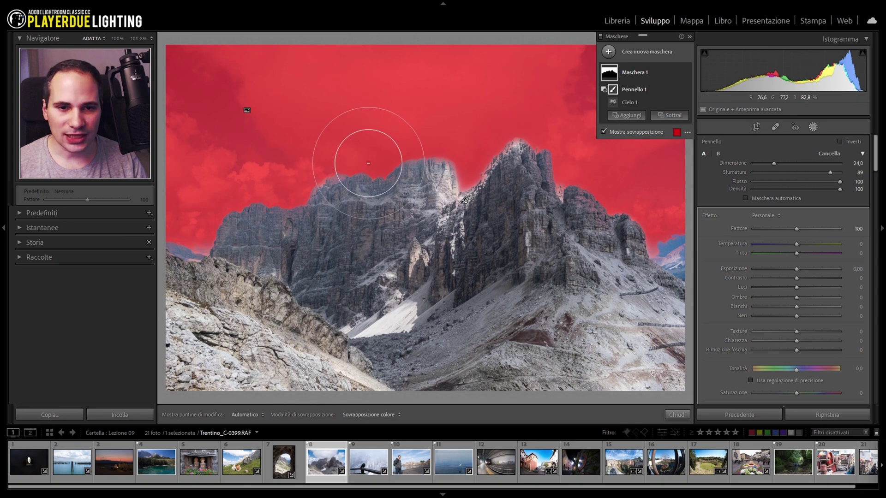
Step: Warm the masked sky and intersect Maschera 1 with a linear gradient over the lower mountains
{"action": "key", "text": "o"}
{"action": "left_click_drag", "start_coordinate": [798, 245], "coordinate": [845, 244]}
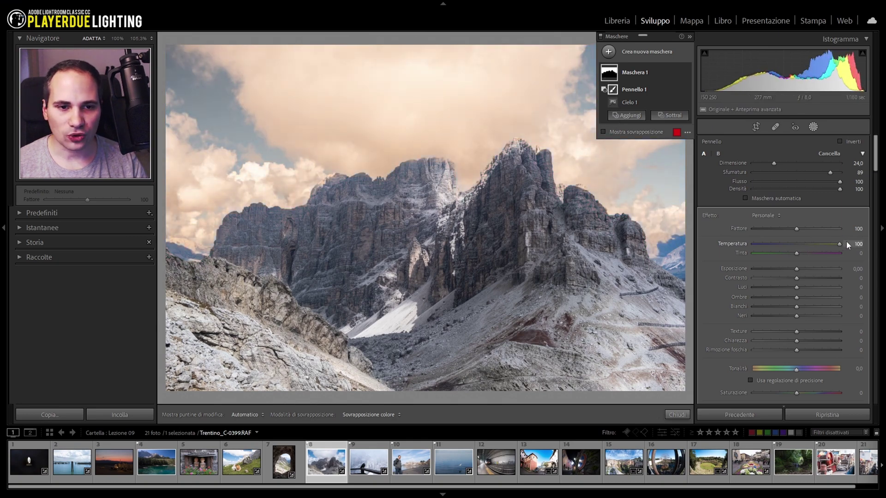
{"action": "mouse_move", "coordinate": [643, 72]}
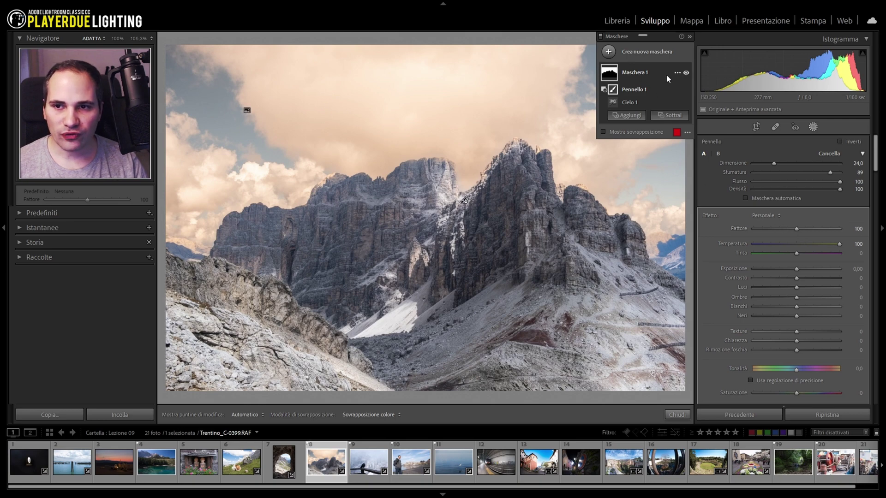
{"action": "left_click", "coordinate": [677, 73]}
{"action": "mouse_move", "coordinate": [724, 116]}
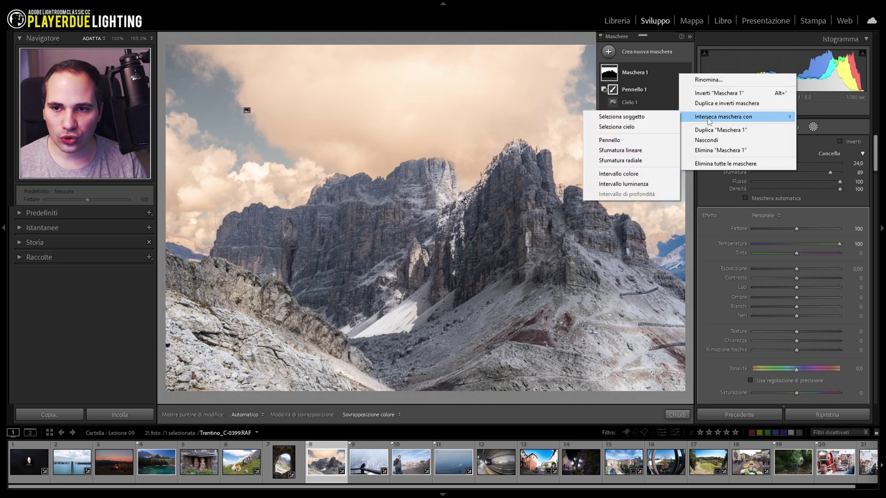
{"action": "left_click", "coordinate": [633, 150]}
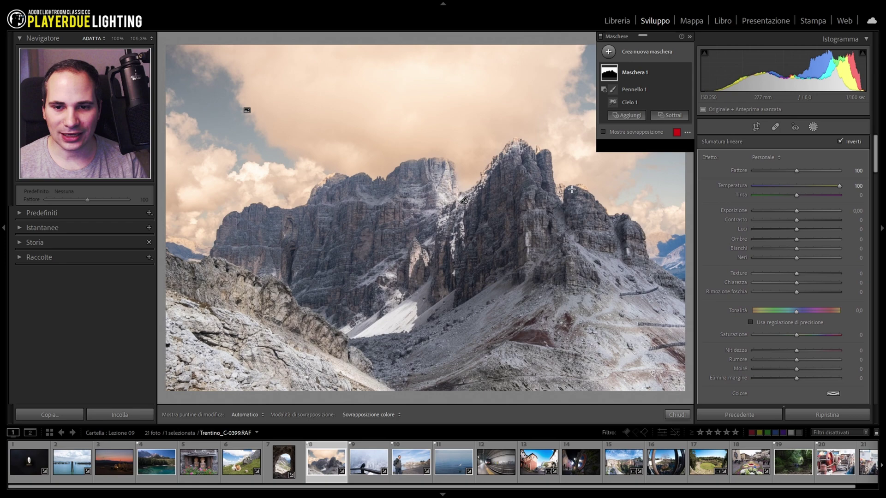
{"action": "left_click_drag", "start_coordinate": [432, 268], "coordinate": [432, 181]}
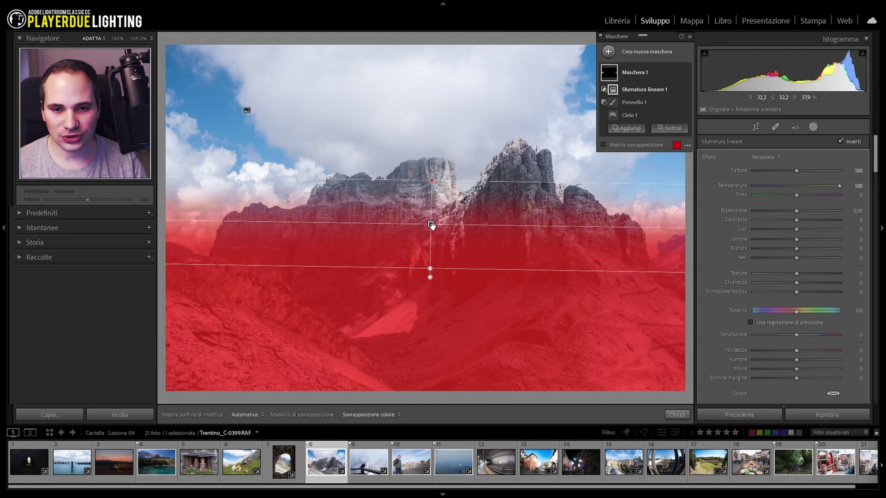
{"action": "left_click_drag", "start_coordinate": [430, 224], "coordinate": [434, 219]}
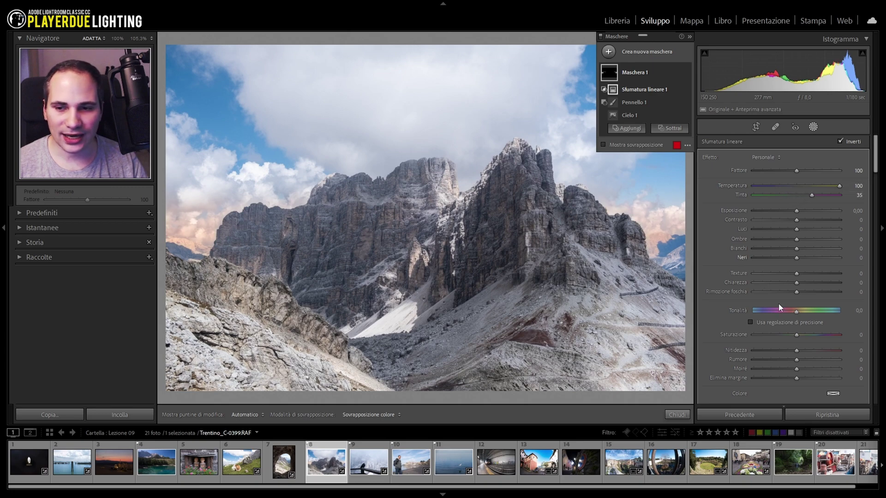
Step: Raise the mask's Saturation to 57, compare it hidden, then open the forest stream photo
{"action": "left_click_drag", "start_coordinate": [796, 336], "coordinate": [813, 334]}
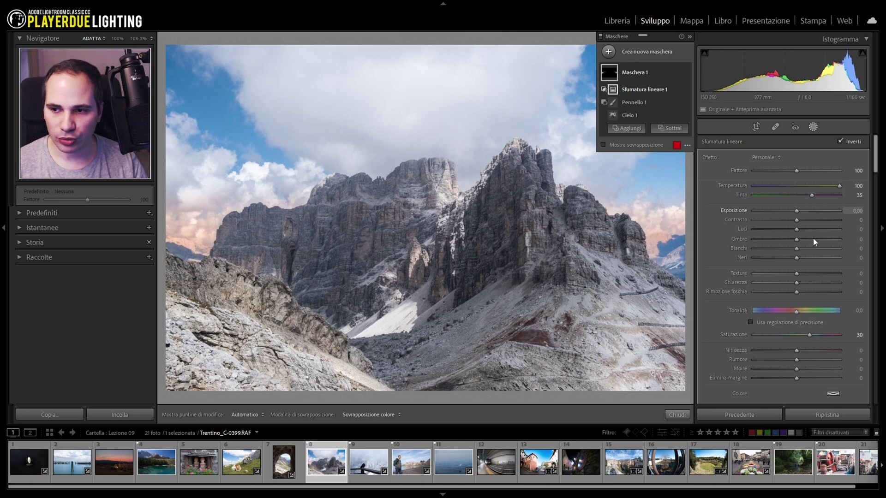
{"action": "left_click_drag", "start_coordinate": [809, 337], "coordinate": [820, 334]}
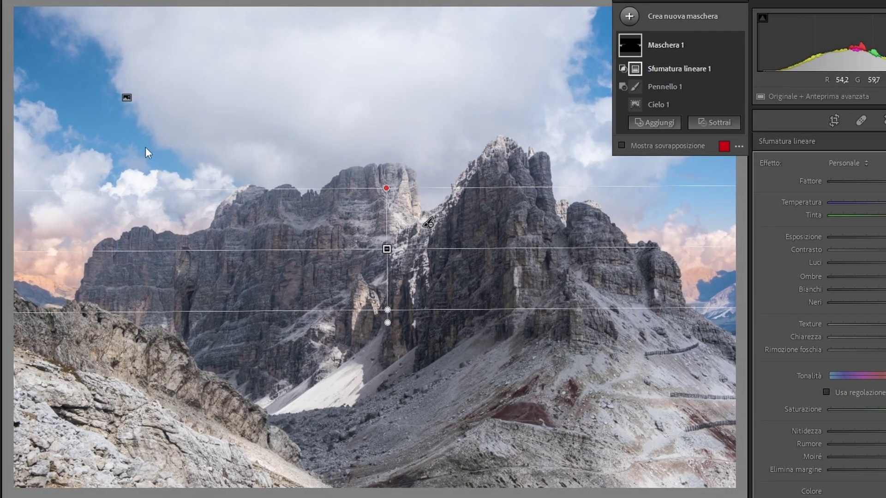
{"action": "left_click", "coordinate": [736, 46]}
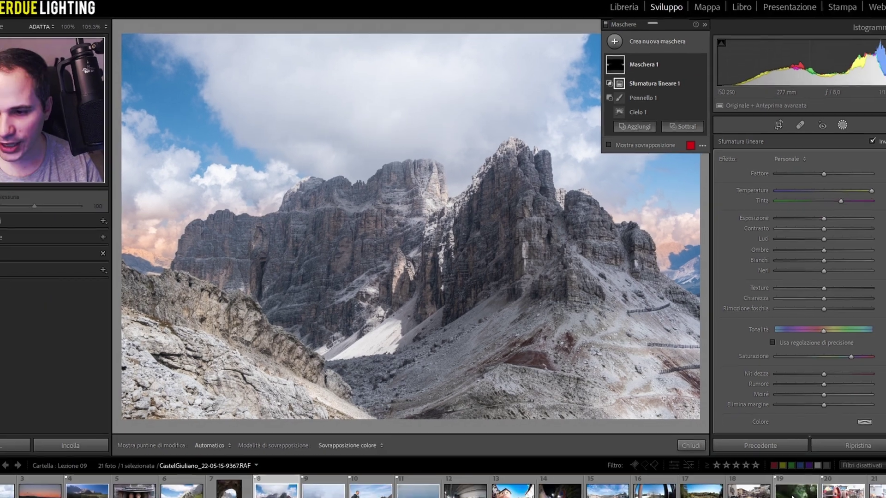
{"action": "left_click", "coordinate": [768, 456]}
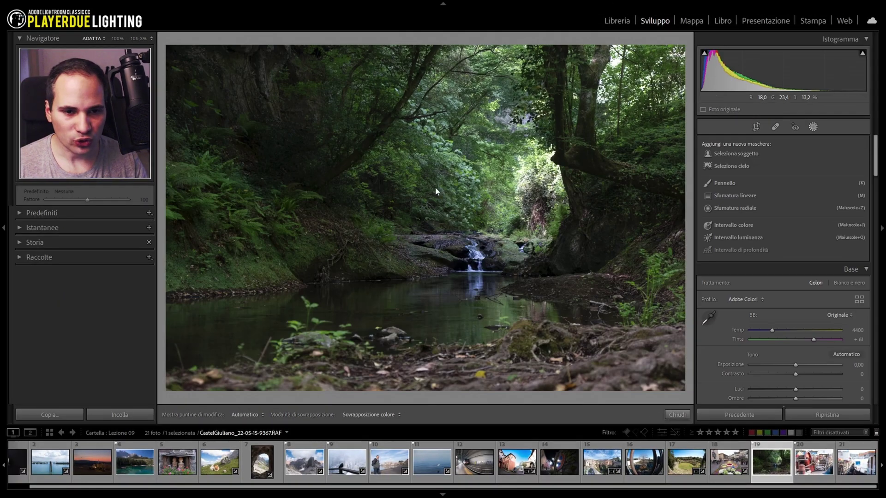
Step: Set the stream photo to Temp 4923, Exposure +0.49, Contrast +10 and Vibrance +11
{"action": "scroll", "coordinate": [777, 288], "scroll_direction": "down", "scroll_amount": 3}
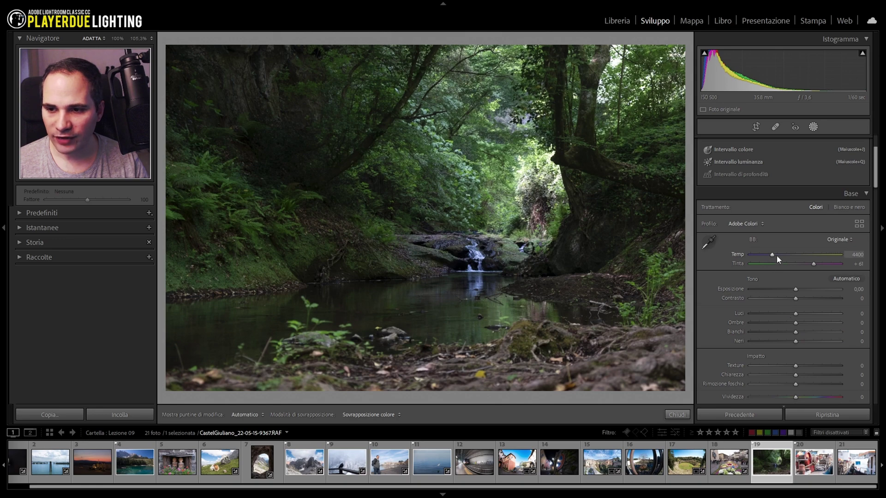
{"action": "left_click_drag", "start_coordinate": [773, 255], "coordinate": [777, 253]}
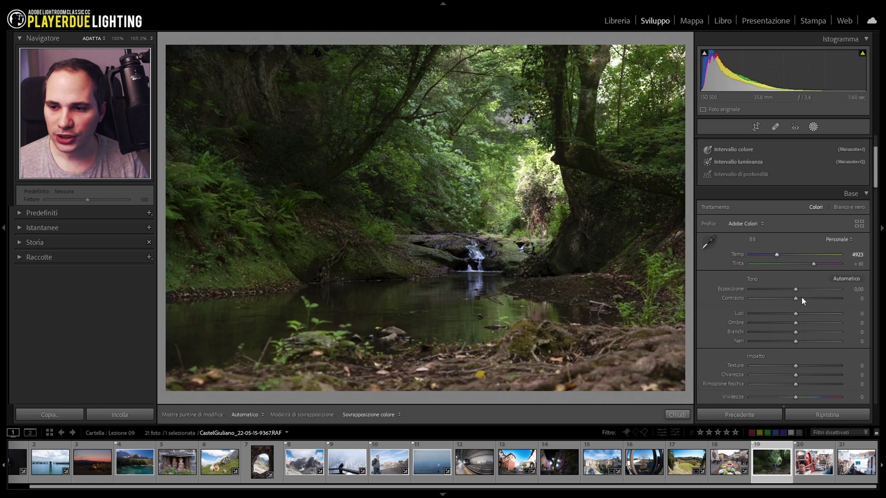
{"action": "left_click_drag", "start_coordinate": [795, 290], "coordinate": [797, 297]}
{"action": "scroll", "coordinate": [798, 313], "scroll_direction": "down", "scroll_amount": 3}
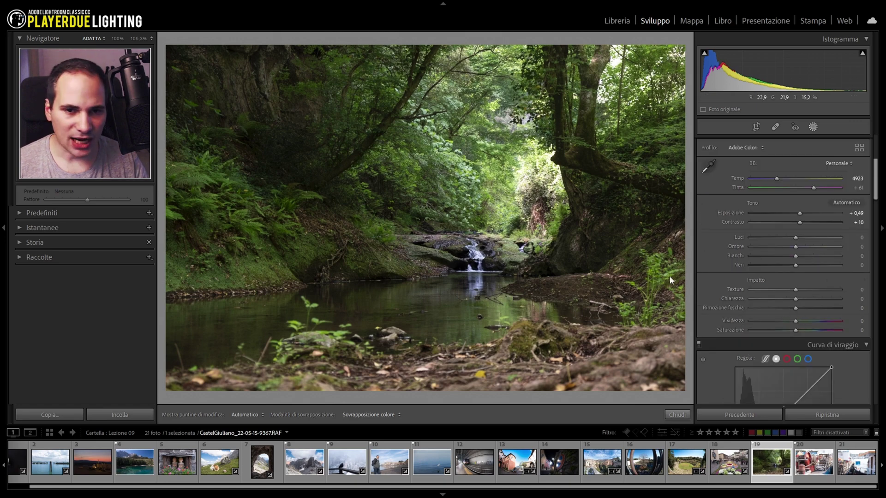
{"action": "left_click_drag", "start_coordinate": [796, 323], "coordinate": [800, 321]}
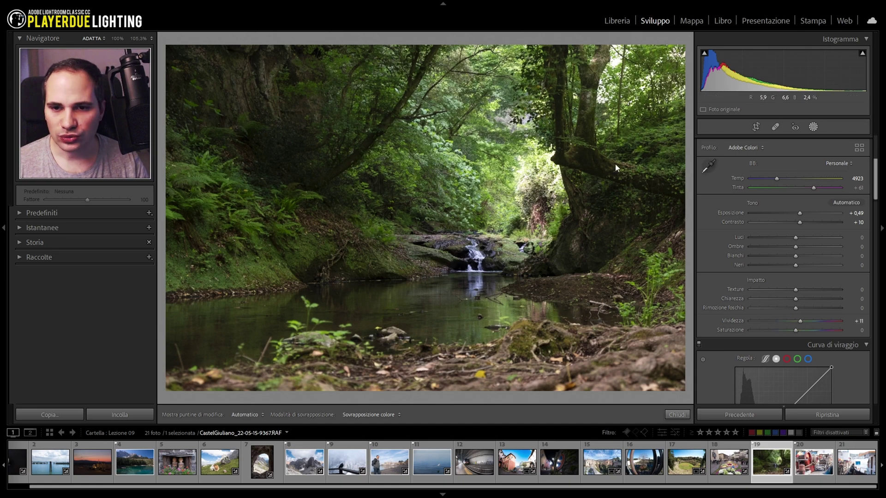
{"action": "left_click", "coordinate": [813, 127]}
{"action": "left_click", "coordinate": [724, 183]}
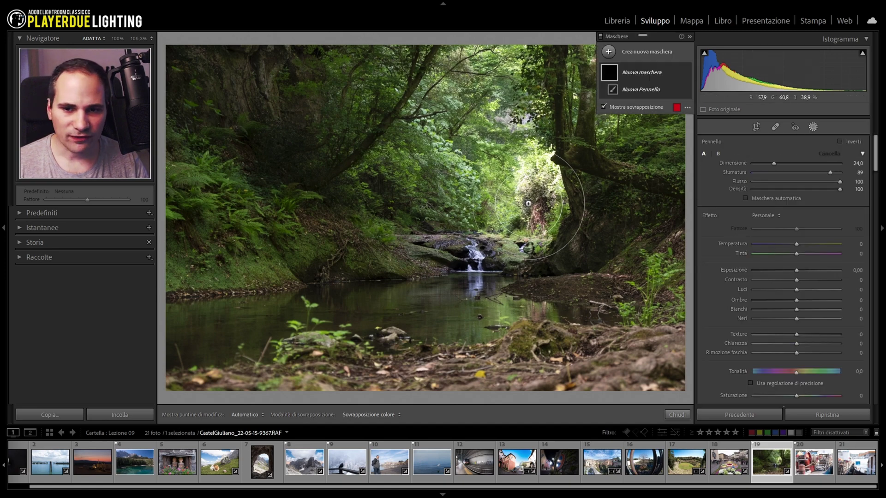
Step: Brush the bright trees behind the waterfall to Highlights -72, then brush a new mask over the upper-left trees
{"action": "mouse_move", "coordinate": [525, 224]}
{"action": "left_mouse_down"}
{"action": "mouse_move", "coordinate": [518, 192]}
{"action": "mouse_move", "coordinate": [528, 178]}
{"action": "mouse_move", "coordinate": [524, 198]}
{"action": "left_mouse_up"}
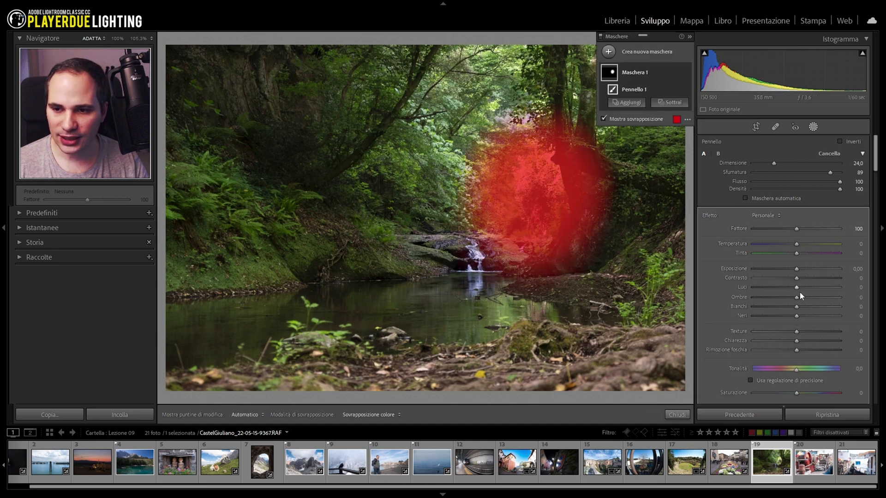
{"action": "left_click_drag", "start_coordinate": [797, 288], "coordinate": [765, 288]}
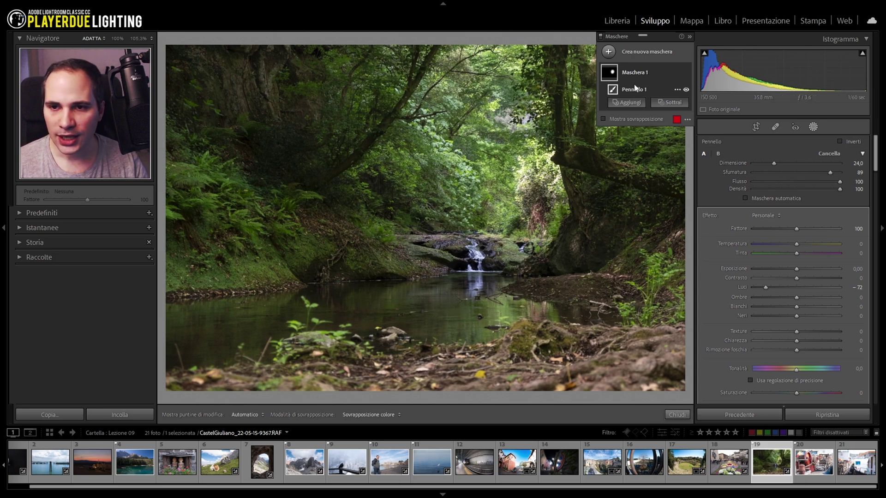
{"action": "left_click", "coordinate": [644, 60]}
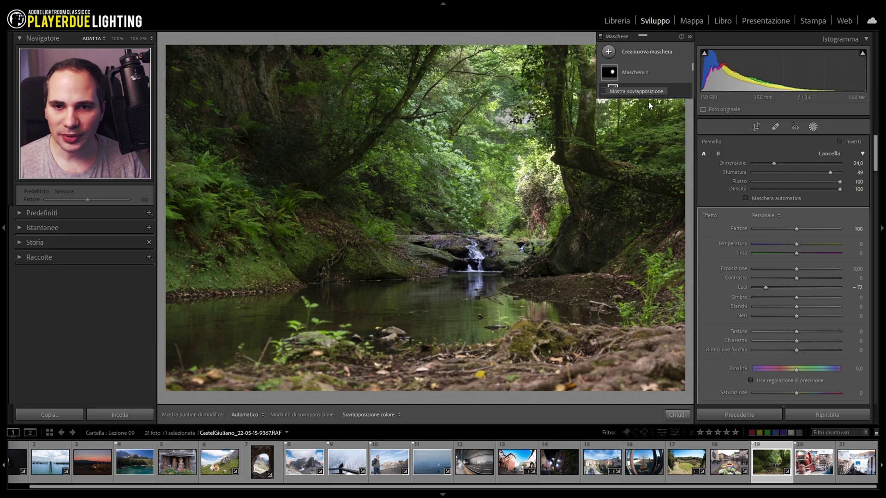
{"action": "left_click", "coordinate": [649, 102]}
{"action": "mouse_move", "coordinate": [272, 135]}
{"action": "left_mouse_down"}
{"action": "mouse_move", "coordinate": [354, 82]}
{"action": "mouse_move", "coordinate": [333, 70]}
{"action": "left_mouse_up"}
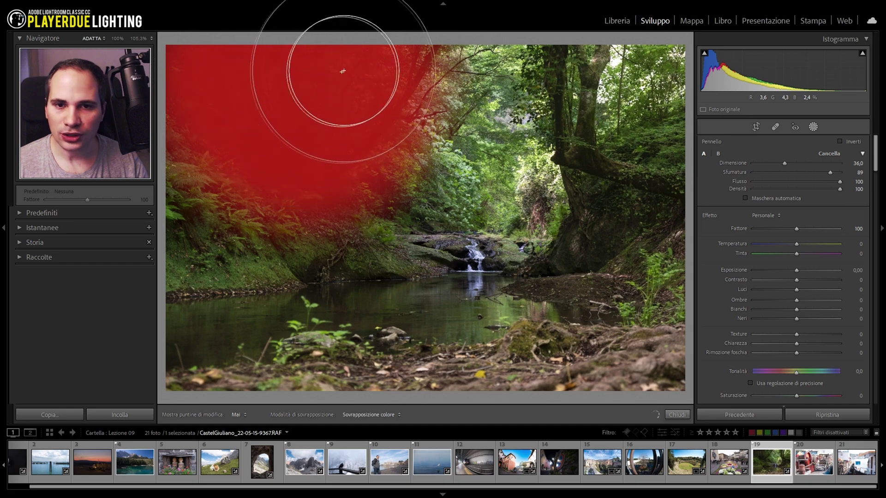
Step: Paint the dark upper-left foliage into the mask and raise its exposure to 2.02
{"action": "left_click_drag", "start_coordinate": [333, 69], "coordinate": [292, 89]}
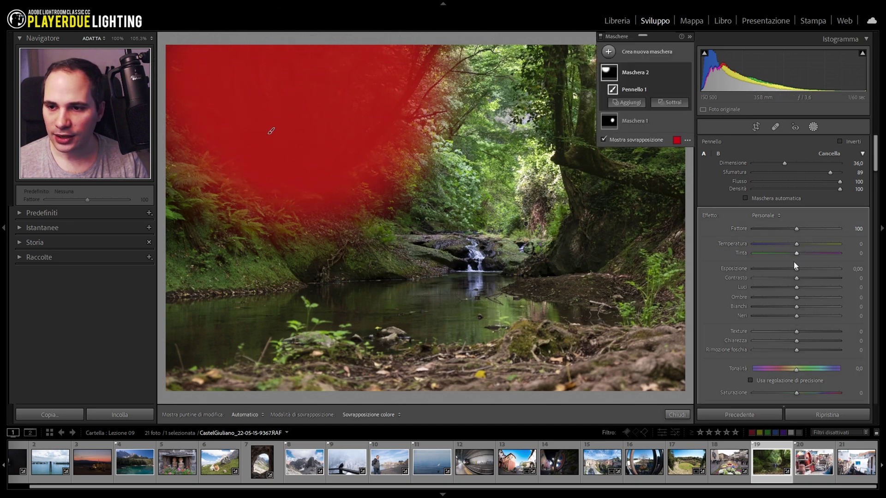
{"action": "key", "text": "o"}
{"action": "left_click_drag", "start_coordinate": [797, 269], "coordinate": [817, 265]}
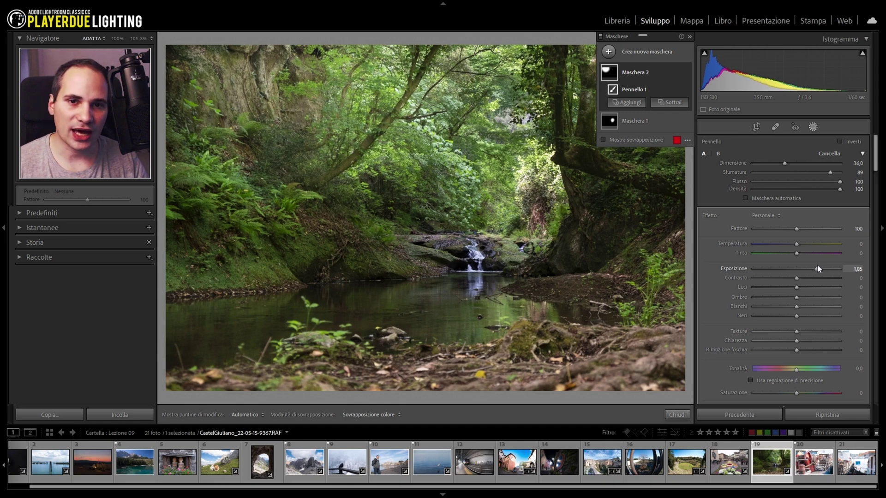
{"action": "left_click_drag", "start_coordinate": [817, 265], "coordinate": [815, 266]}
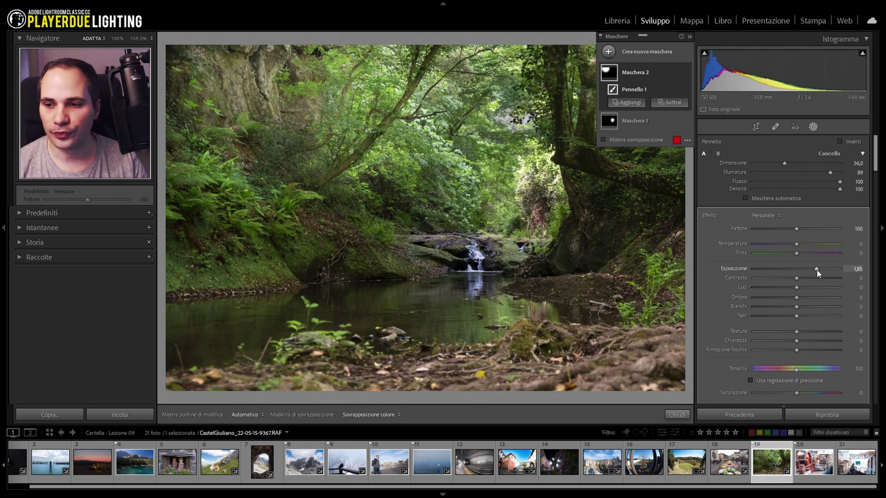
{"action": "left_click_drag", "start_coordinate": [816, 269], "coordinate": [817, 268]}
Step: Extend the brightening over the left ferns and slope, then add a subtracting linear gradient
{"action": "key", "text": "h"}
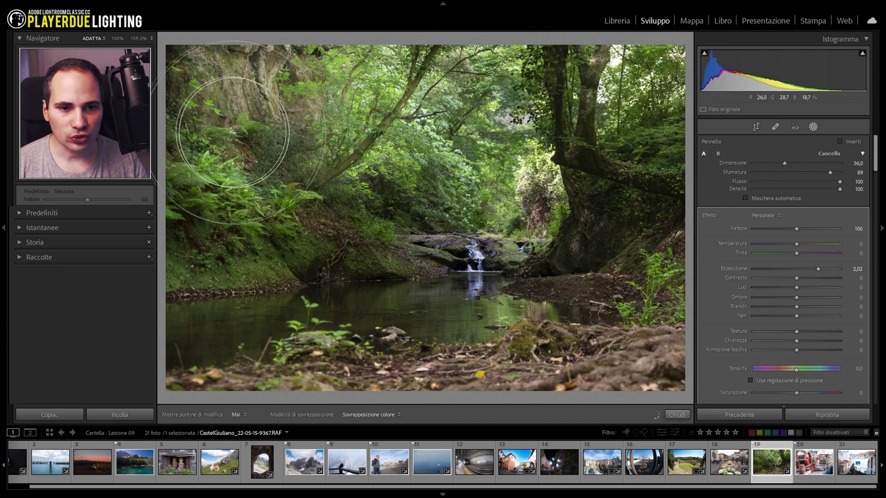
{"action": "mouse_move", "coordinate": [266, 148]}
{"action": "left_mouse_down"}
{"action": "mouse_move", "coordinate": [277, 217]}
{"action": "mouse_move", "coordinate": [326, 257]}
{"action": "mouse_move", "coordinate": [167, 227]}
{"action": "mouse_move", "coordinate": [205, 230]}
{"action": "left_mouse_up"}
{"action": "key", "text": "h"}
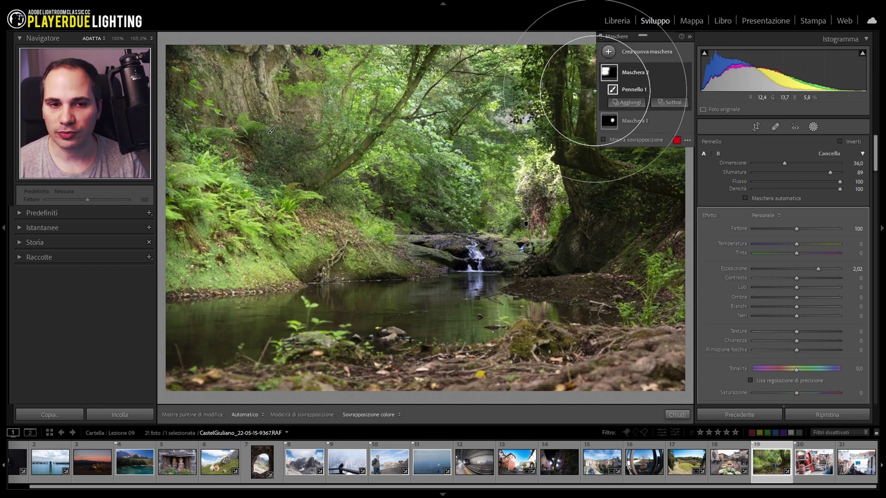
{"action": "left_click", "coordinate": [673, 102]}
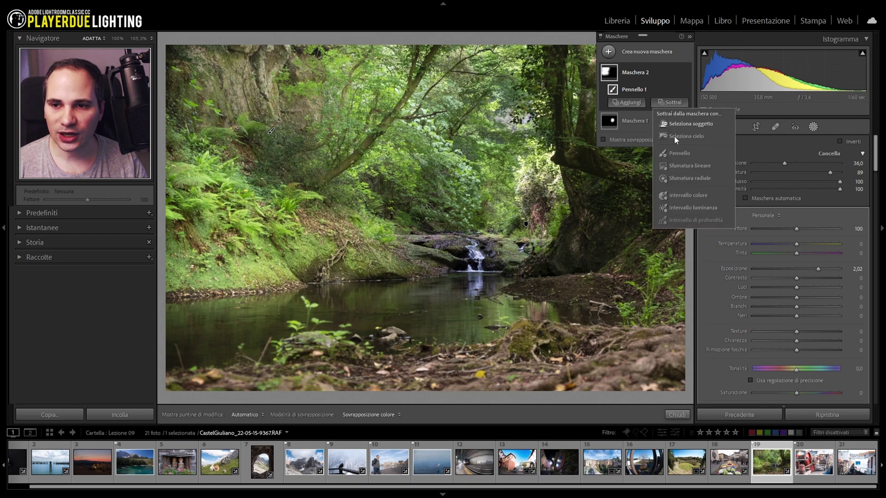
{"action": "left_click", "coordinate": [673, 166]}
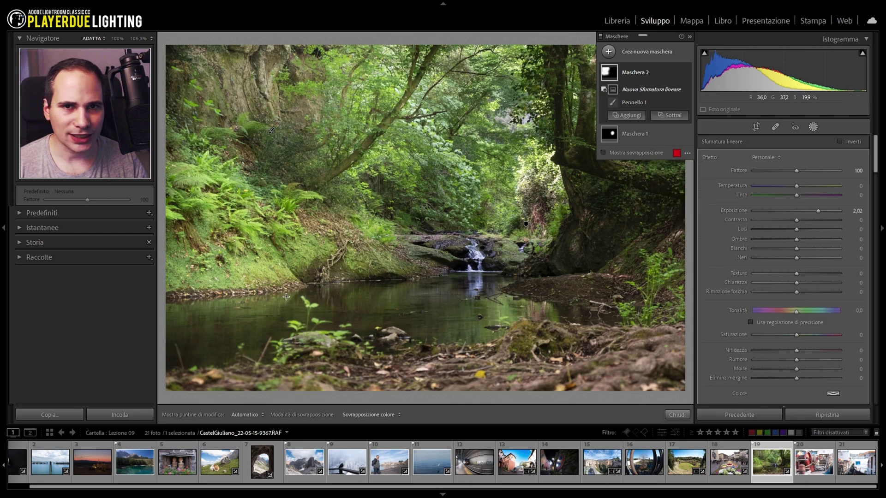
Step: Draw and widen the subtracting gradient so the brightening fades out toward the bottom
{"action": "left_click_drag", "start_coordinate": [291, 290], "coordinate": [300, 133]}
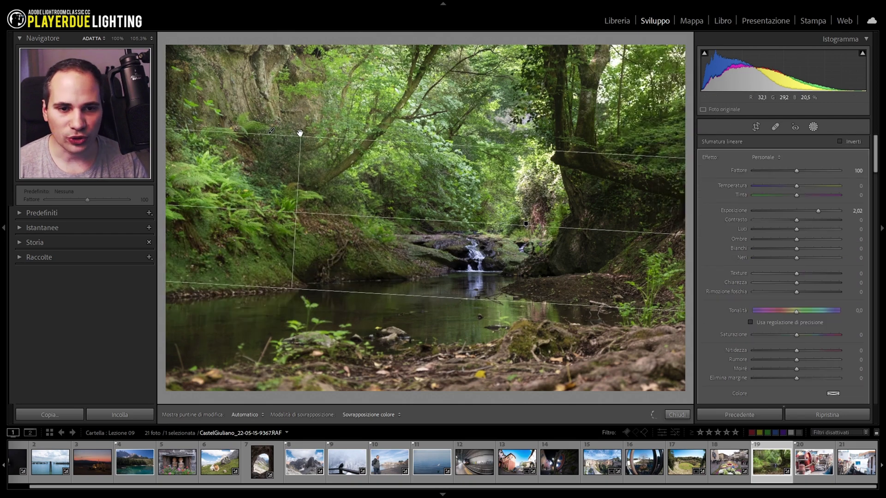
{"action": "mouse_move", "coordinate": [300, 192]}
{"action": "left_mouse_down"}
{"action": "mouse_move", "coordinate": [294, 239]}
{"action": "mouse_move", "coordinate": [316, 254]}
{"action": "mouse_move", "coordinate": [304, 202]}
{"action": "left_mouse_up"}
{"action": "left_click_drag", "start_coordinate": [309, 115], "coordinate": [313, 57]}
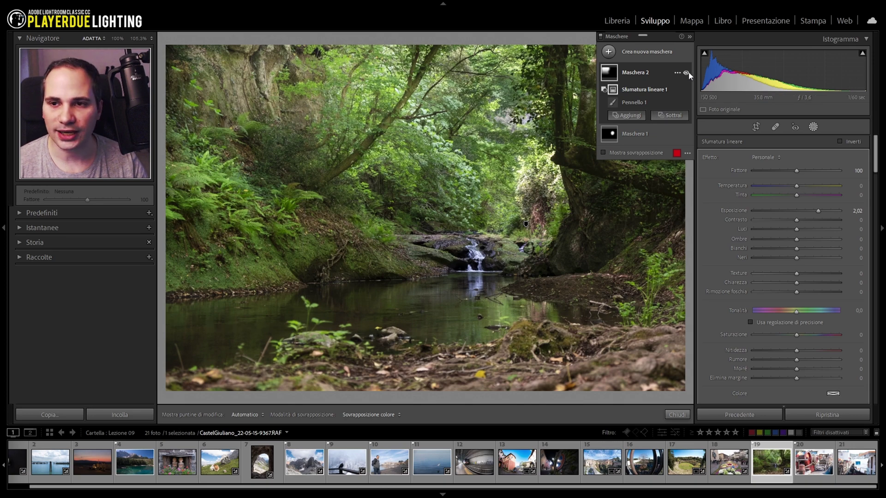
Step: Toggle Maschera 2 off and on to compare, close masking, and open the red winch photo
{"action": "left_click", "coordinate": [686, 73]}
{"action": "left_click", "coordinate": [687, 73]}
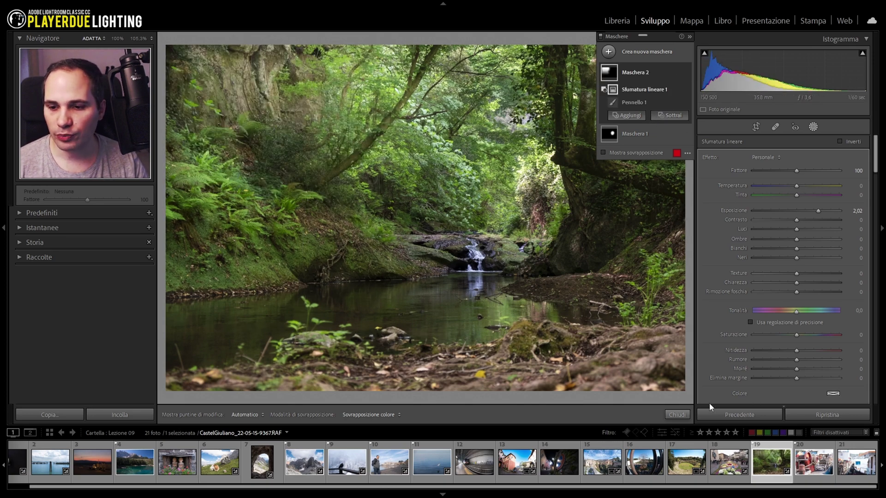
{"action": "left_click", "coordinate": [677, 414]}
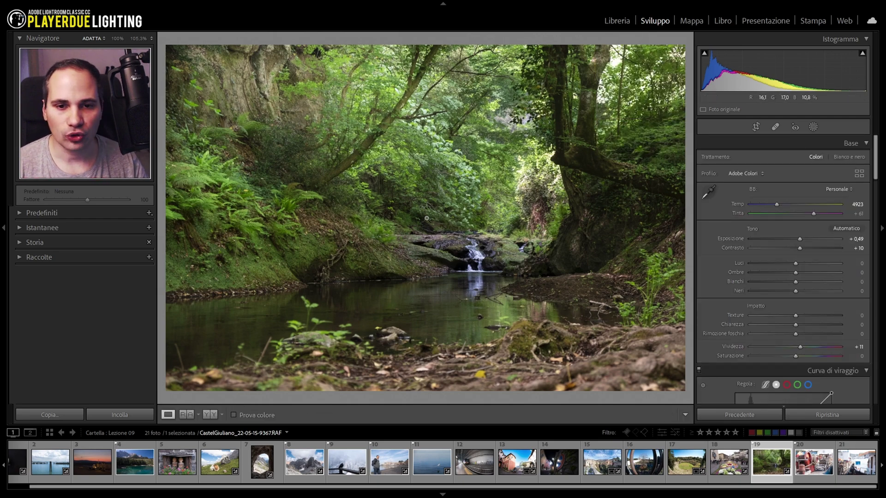
{"action": "left_click", "coordinate": [814, 462]}
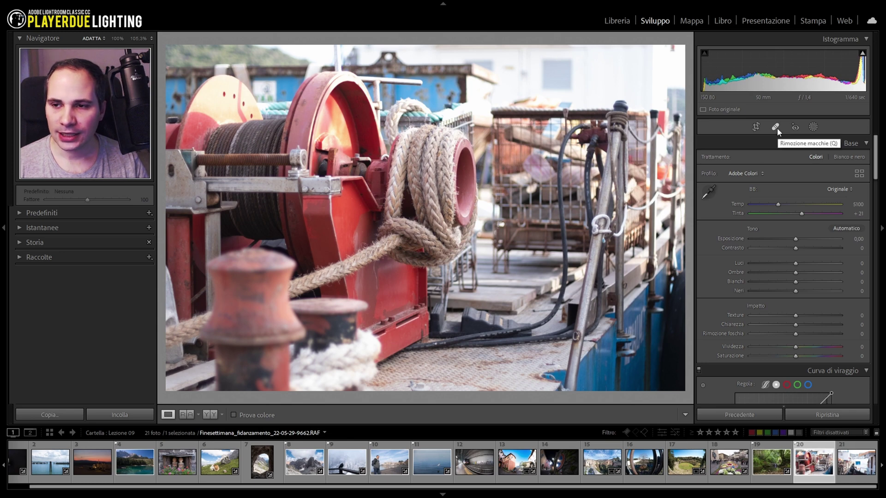
Step: Create a colour-range mask sampled from the red winch, test it with exposure, then reset
{"action": "left_click", "coordinate": [813, 127]}
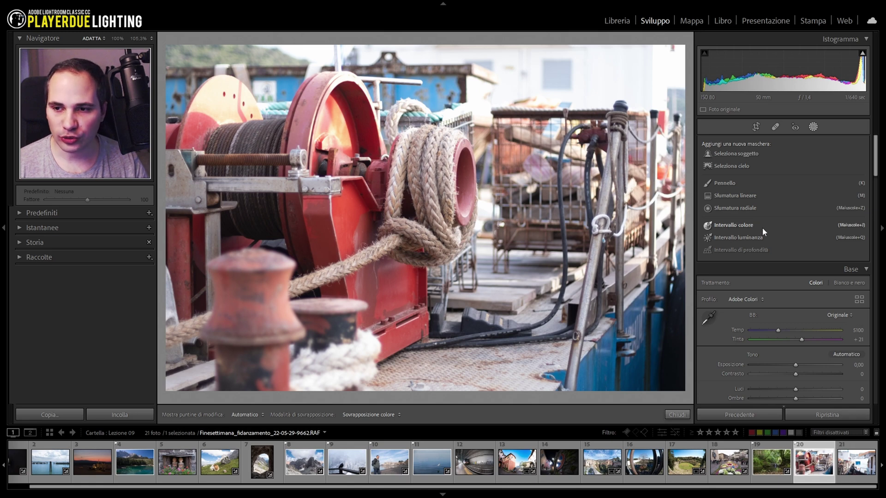
{"action": "left_click", "coordinate": [737, 226]}
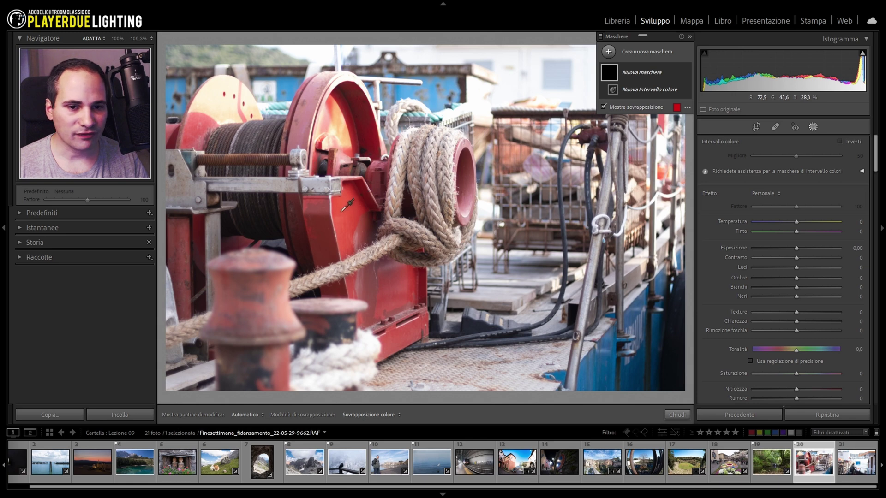
{"action": "left_click", "coordinate": [351, 199]}
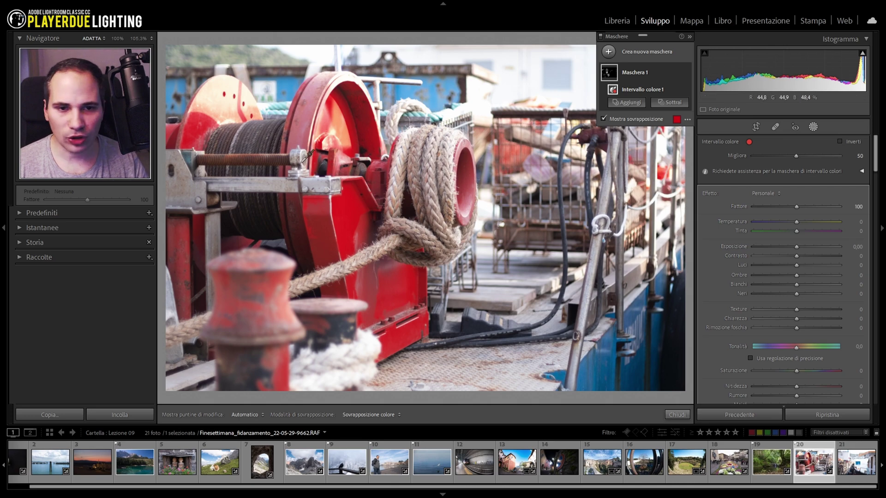
{"action": "left_click_drag", "start_coordinate": [801, 247], "coordinate": [845, 247]}
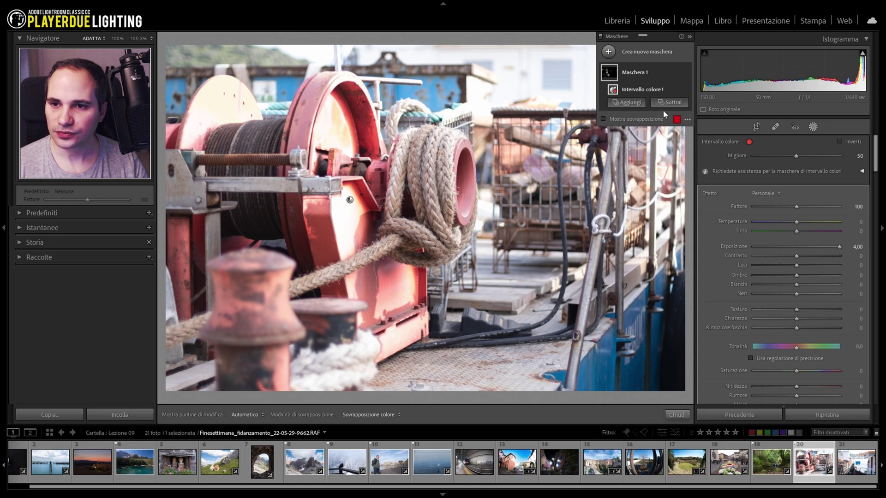
{"action": "double_click", "coordinate": [724, 245]}
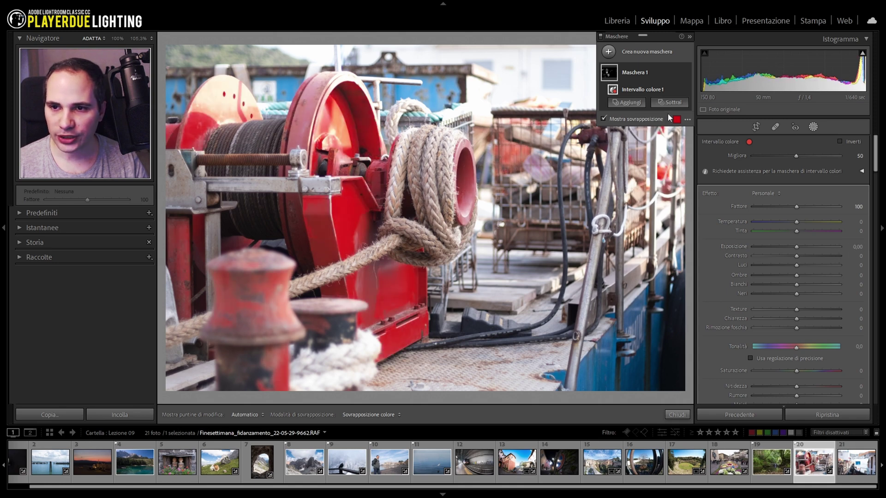
Step: Make the overlay blue-purple, refine the colour range to 67, and add a subtracting brush
{"action": "left_click", "coordinate": [676, 119]}
{"action": "left_click", "coordinate": [469, 215]}
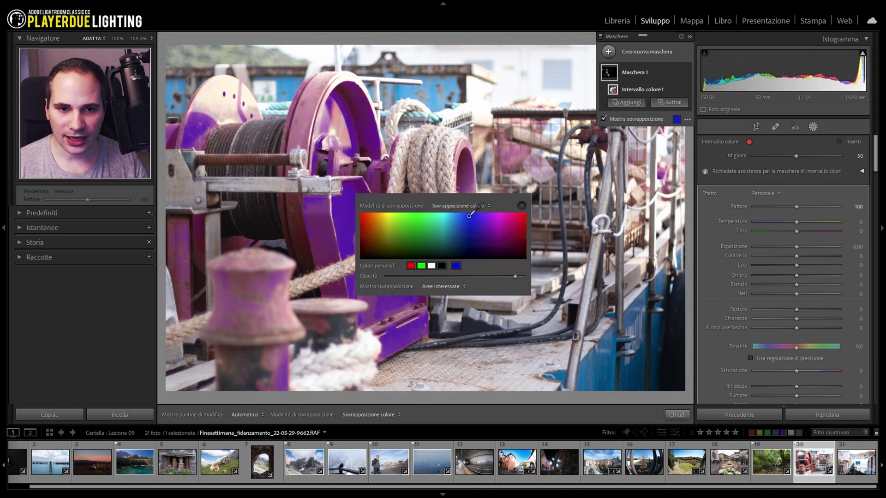
{"action": "left_click", "coordinate": [521, 206]}
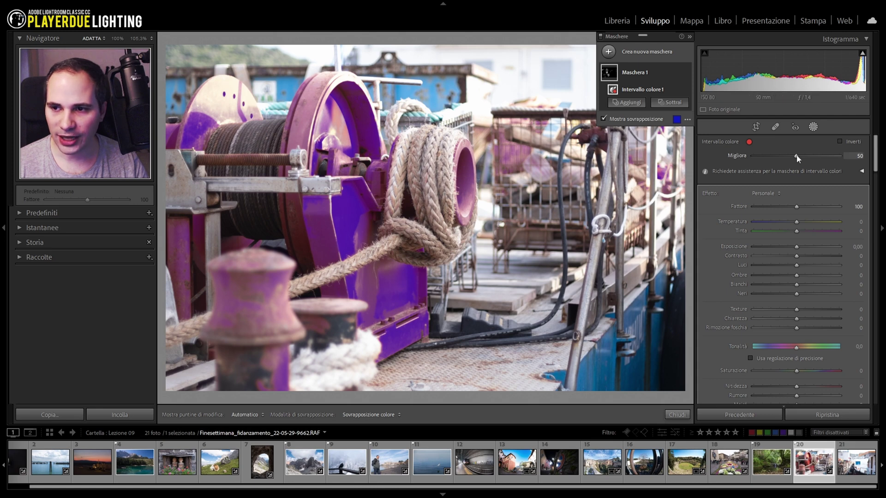
{"action": "left_click_drag", "start_coordinate": [797, 158], "coordinate": [810, 159]}
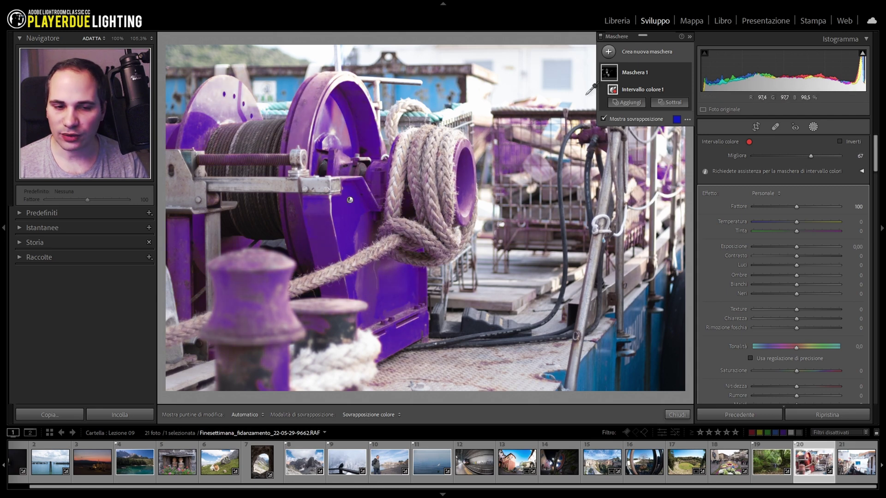
{"action": "left_click", "coordinate": [671, 102]}
{"action": "left_click", "coordinate": [680, 154]}
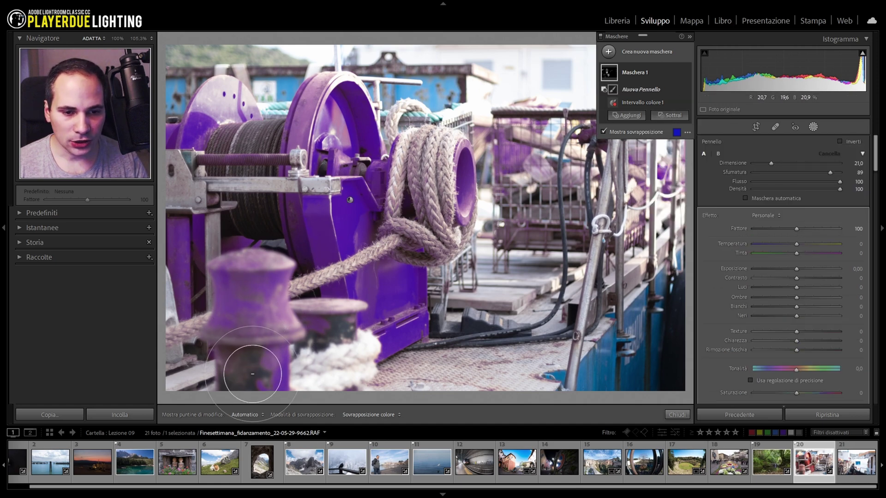
Step: Erase the front bollard from the red-parts mask, then warm the masked reds to temperature 63
{"action": "key", "text": "h"}
{"action": "scroll", "coordinate": [230, 360], "scroll_direction": "down", "scroll_amount": 3}
{"action": "left_click_drag", "start_coordinate": [227, 370], "coordinate": [268, 295]}
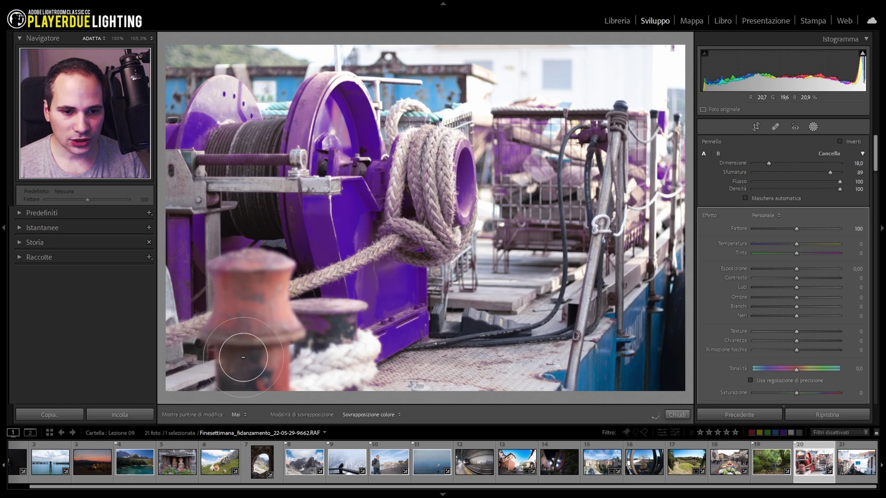
{"action": "key", "text": "h"}
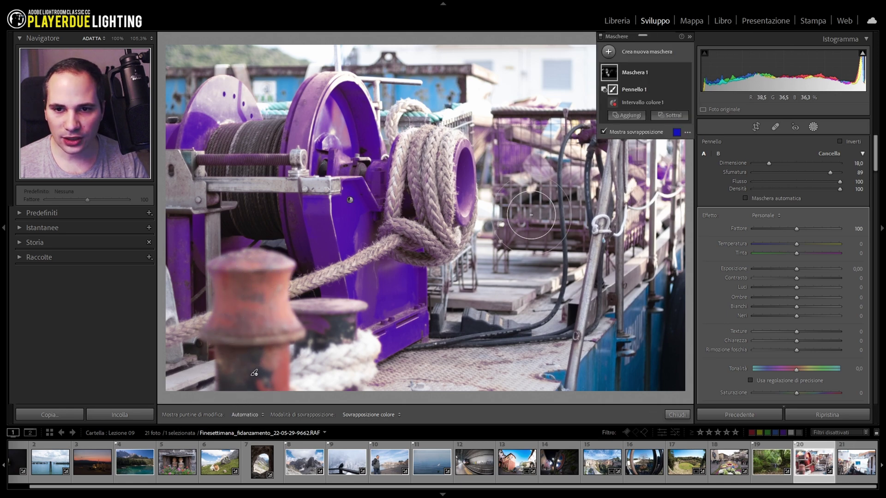
{"action": "key", "text": "h"}
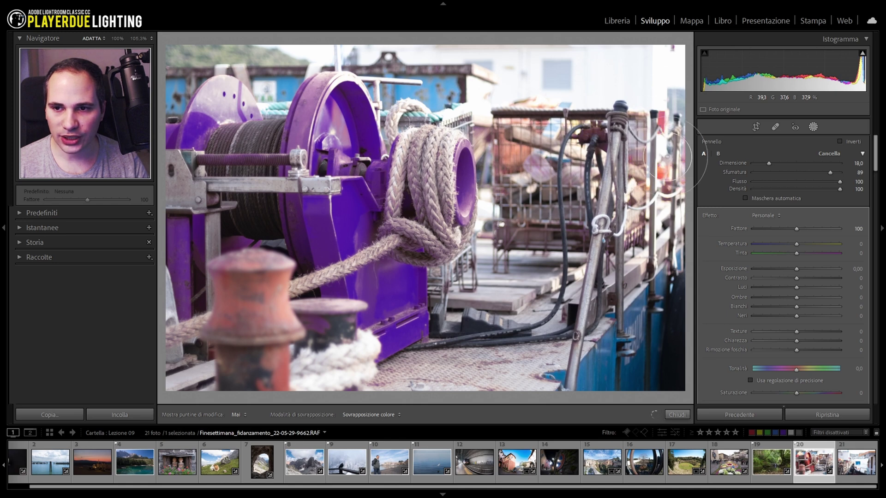
{"action": "key", "text": "h"}
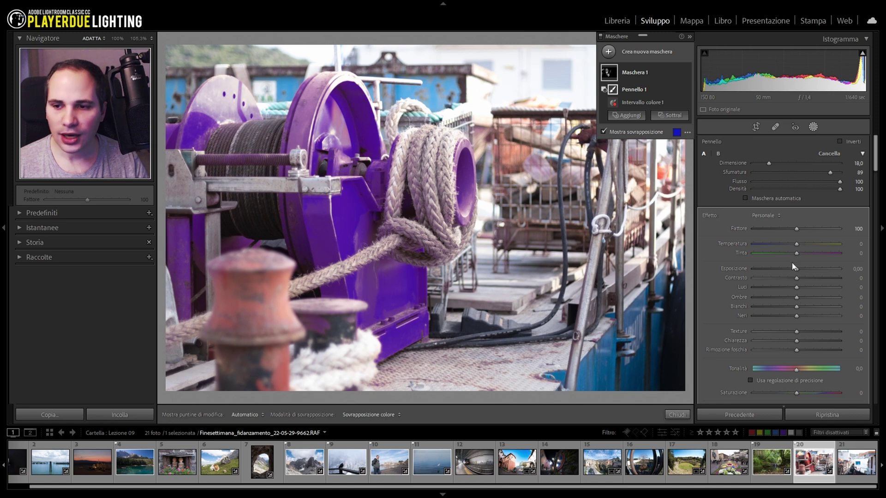
{"action": "left_click_drag", "start_coordinate": [797, 244], "coordinate": [825, 245]}
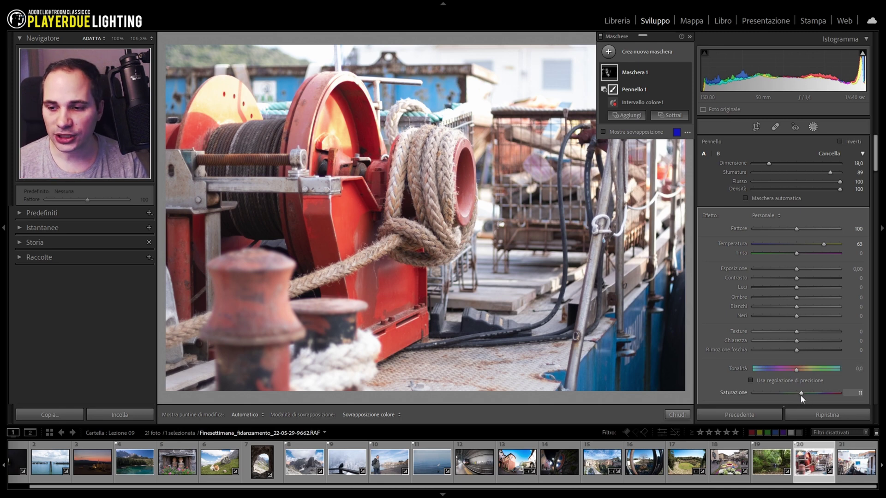
Step: Desaturate the winch mask to Saturation −69 at Temperature 60, then open the turquoise lake photo
{"action": "left_click_drag", "start_coordinate": [790, 400], "coordinate": [767, 409]}
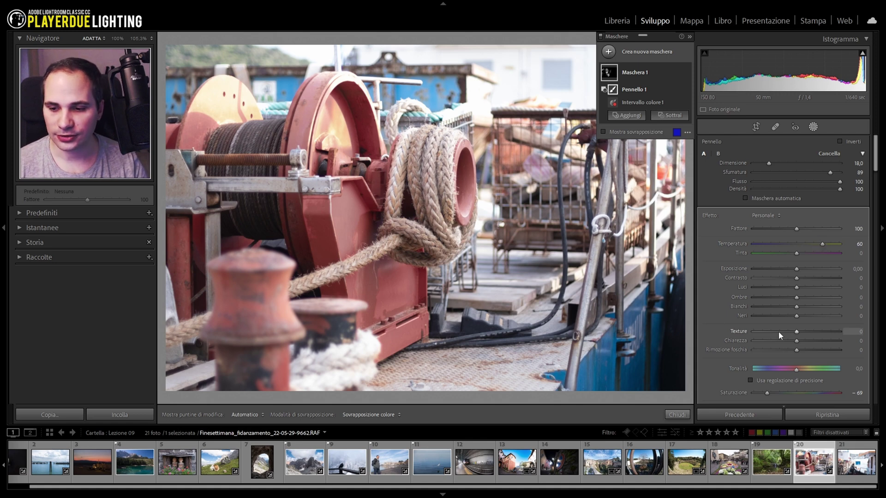
{"action": "left_click", "coordinate": [132, 463]}
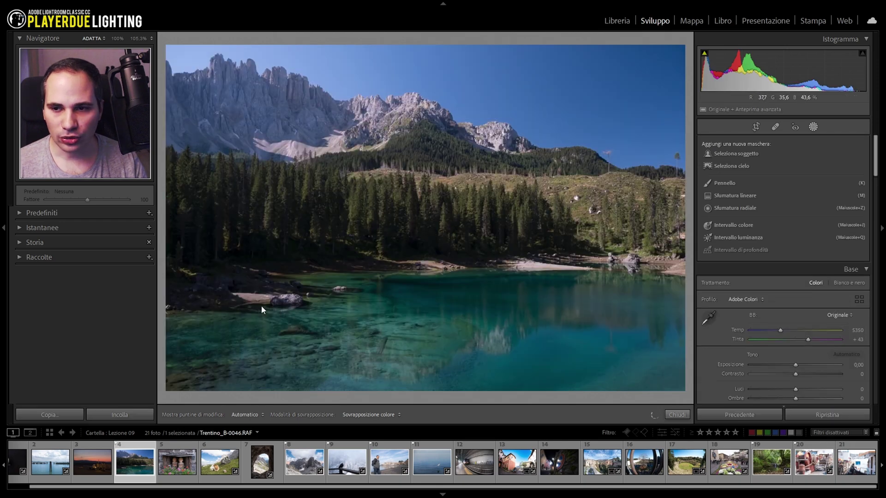
Step: Create a colour-range mask sampled from the lake water and set its overlay to red
{"action": "left_click", "coordinate": [747, 224]}
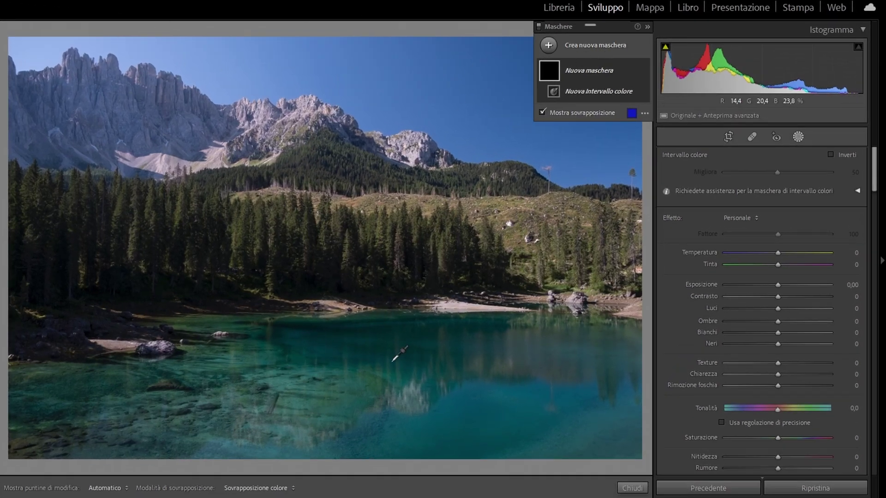
{"action": "left_click", "coordinate": [398, 357]}
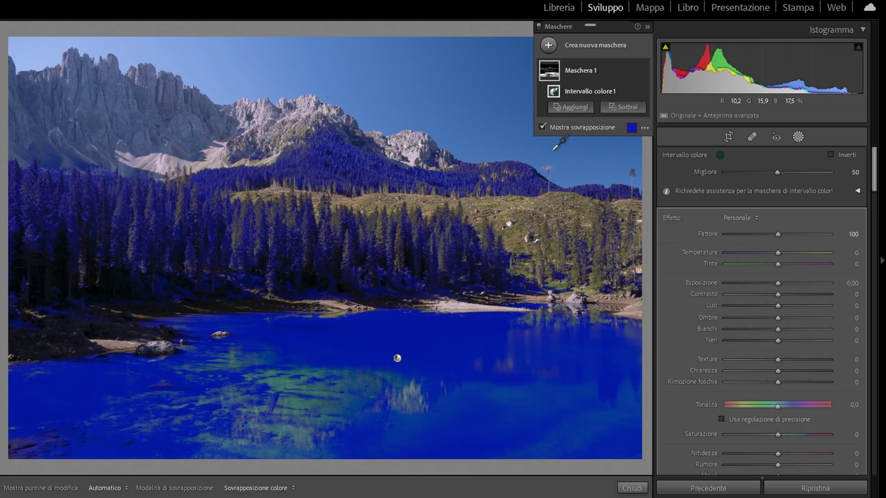
{"action": "left_click", "coordinate": [632, 128]}
{"action": "left_click", "coordinate": [307, 306]}
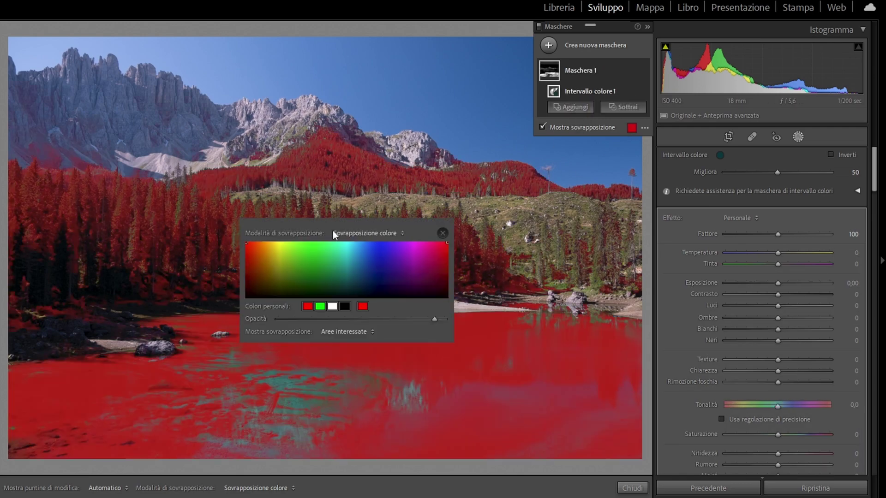
{"action": "left_click", "coordinate": [441, 233]}
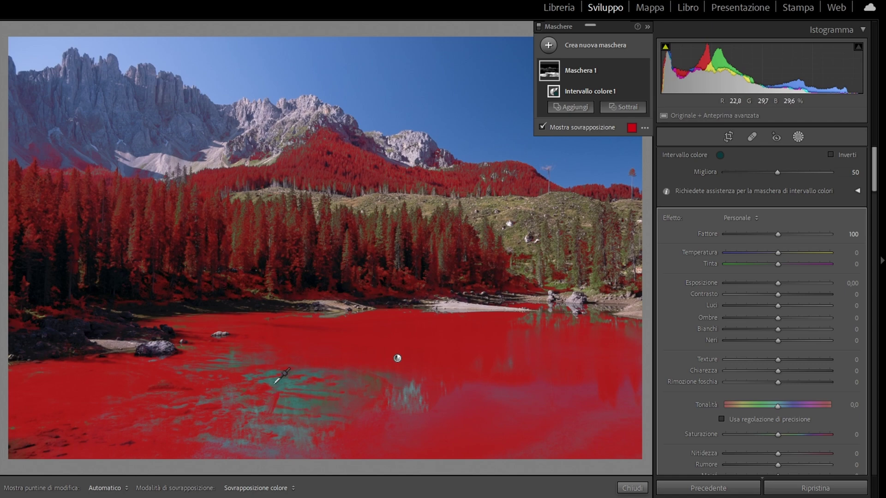
Step: Add a second colour range to the mask sampled from the cyan lake area
{"action": "left_click", "coordinate": [576, 107]}
{"action": "left_click", "coordinate": [604, 220]}
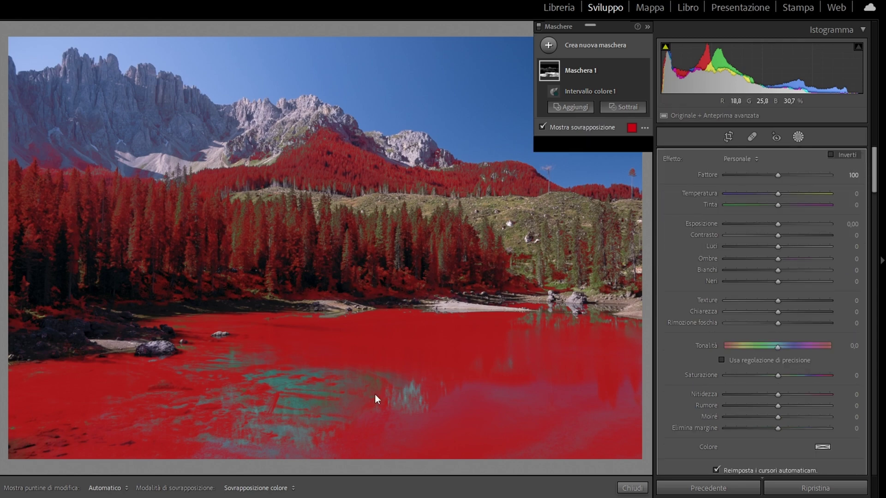
{"action": "left_click", "coordinate": [323, 434]}
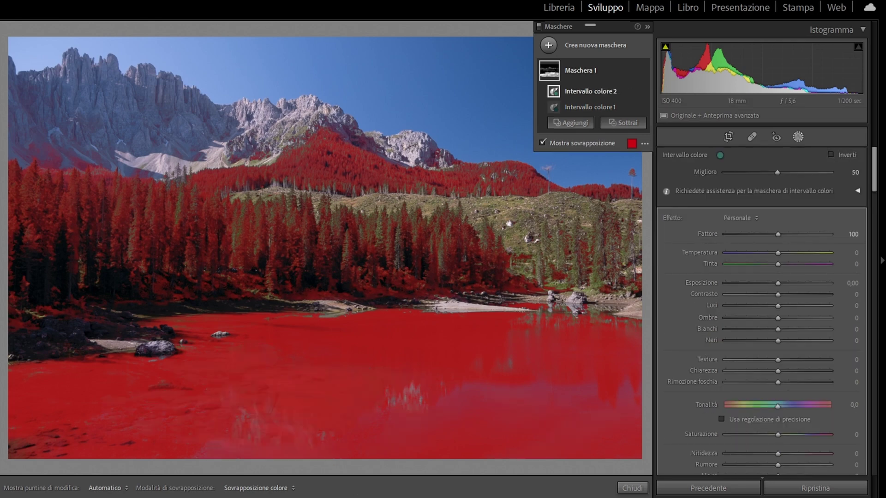
Step: Refine the lake mask to 73 and set Temperature −31, Exposure 0.69, Saturation 9
{"action": "left_click_drag", "start_coordinate": [766, 172], "coordinate": [802, 173]}
{"action": "left_click_drag", "start_coordinate": [777, 253], "coordinate": [759, 255]}
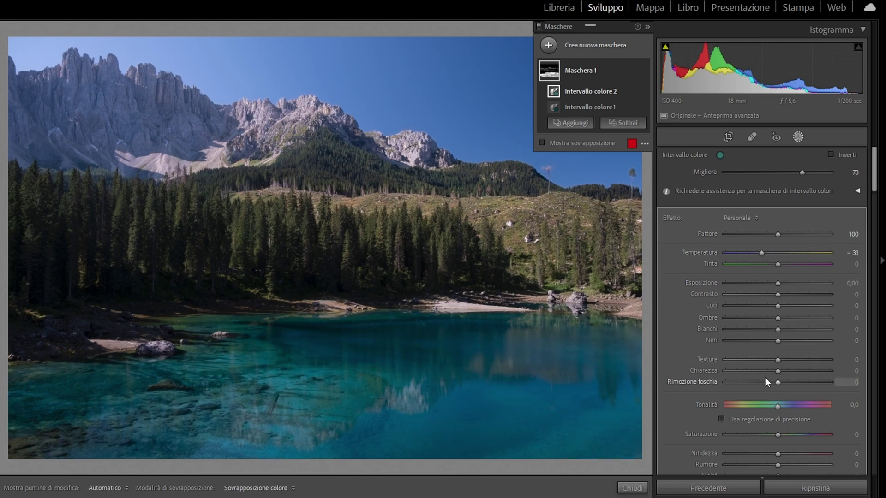
{"action": "left_click_drag", "start_coordinate": [778, 283], "coordinate": [787, 282]}
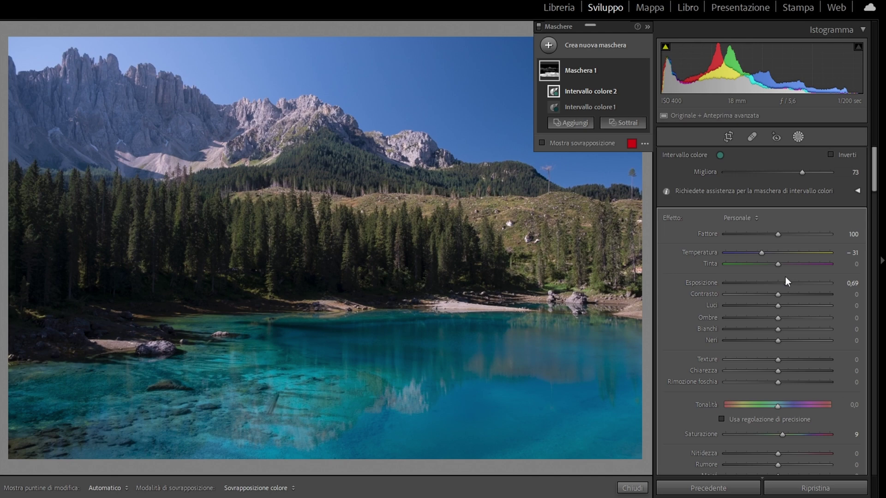
{"action": "left_click", "coordinate": [644, 71]}
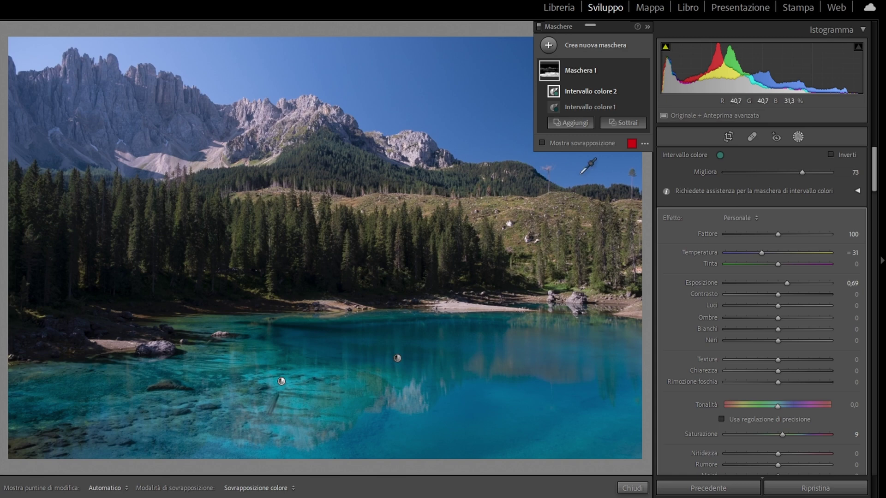
{"action": "left_click", "coordinate": [616, 123]}
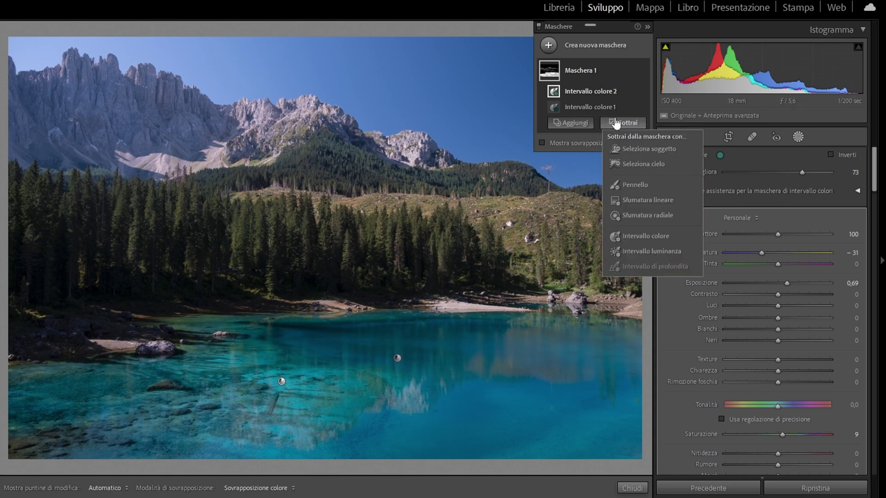
Step: Subtract a shoreline-aligned, rotated linear gradient from the lake mask, then cool it to Temperature −60
{"action": "left_click", "coordinate": [644, 201]}
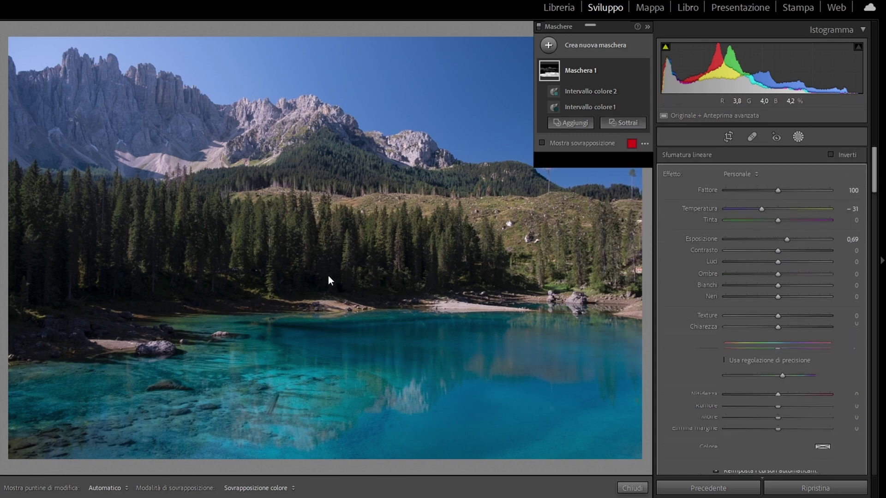
{"action": "key", "text": "o"}
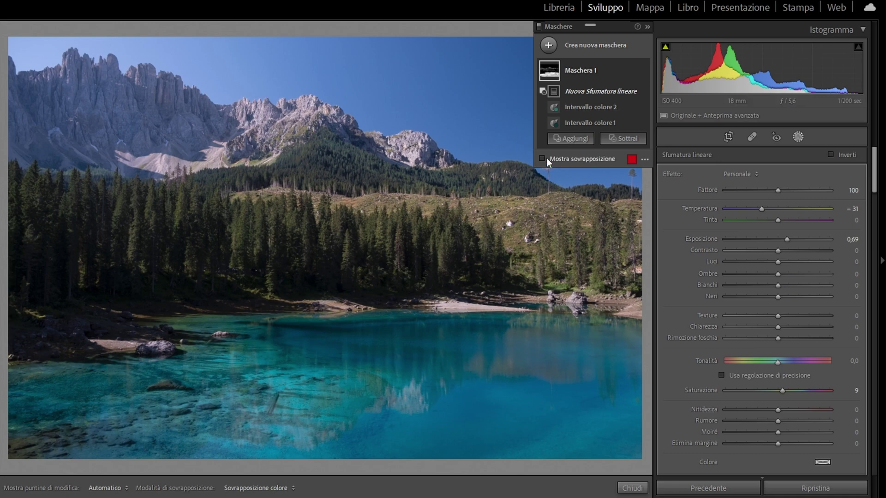
{"action": "left_click_drag", "start_coordinate": [341, 306], "coordinate": [341, 328]}
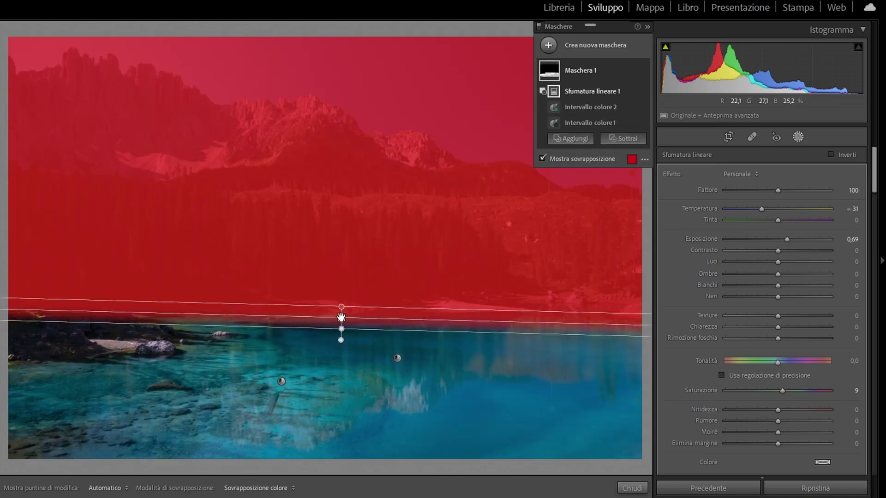
{"action": "left_click_drag", "start_coordinate": [341, 329], "coordinate": [340, 315]}
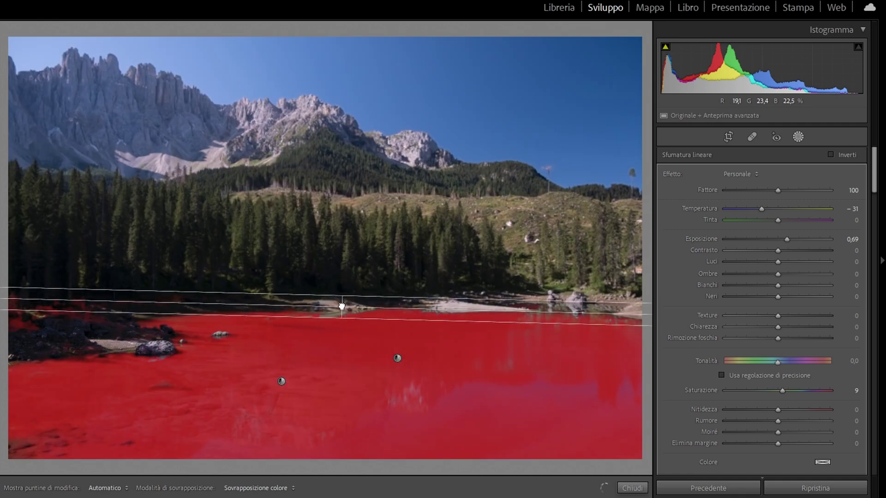
{"action": "left_click_drag", "start_coordinate": [540, 311], "coordinate": [540, 299]}
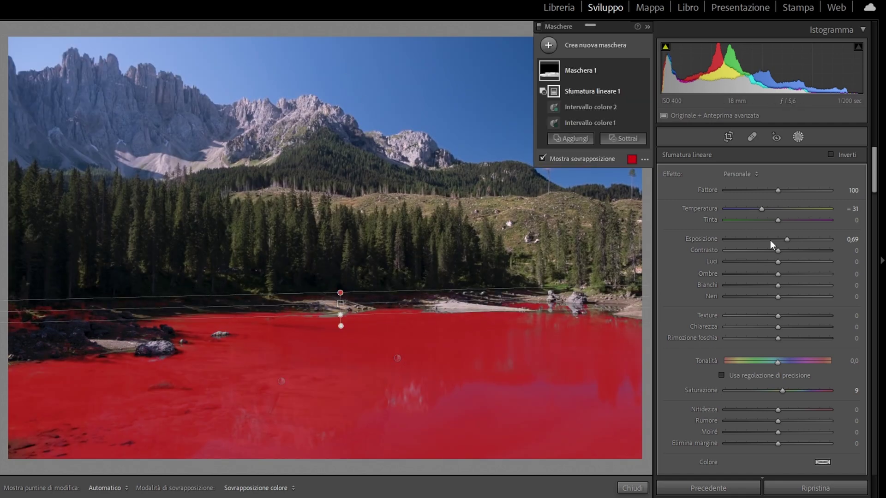
{"action": "key", "text": "o"}
{"action": "left_click_drag", "start_coordinate": [762, 211], "coordinate": [752, 221]}
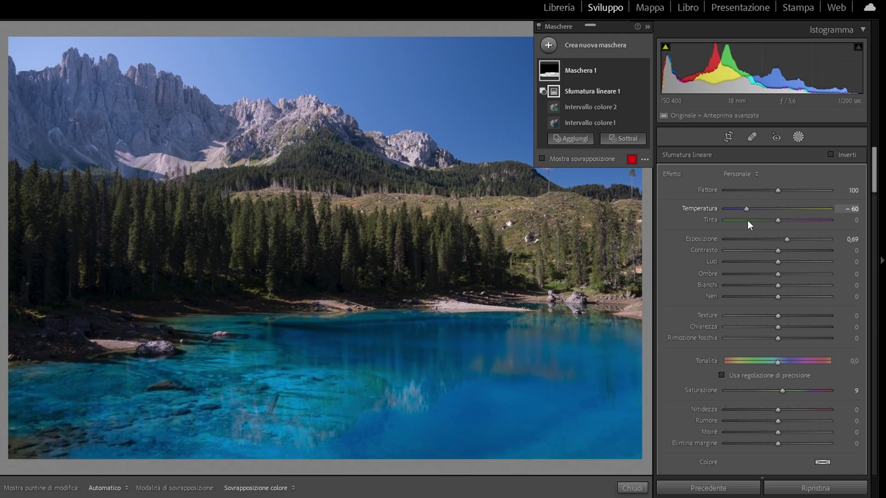